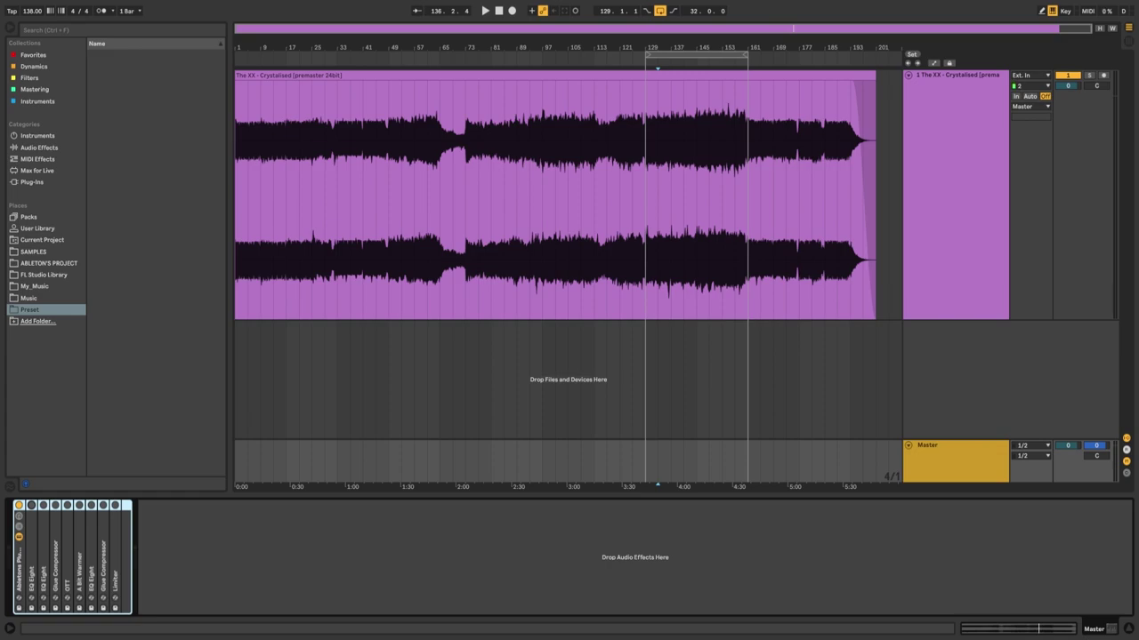
- Unfold all devices in the master's mastering rack, from the first EQ Eight through to the Limiter
double_click(32, 551)
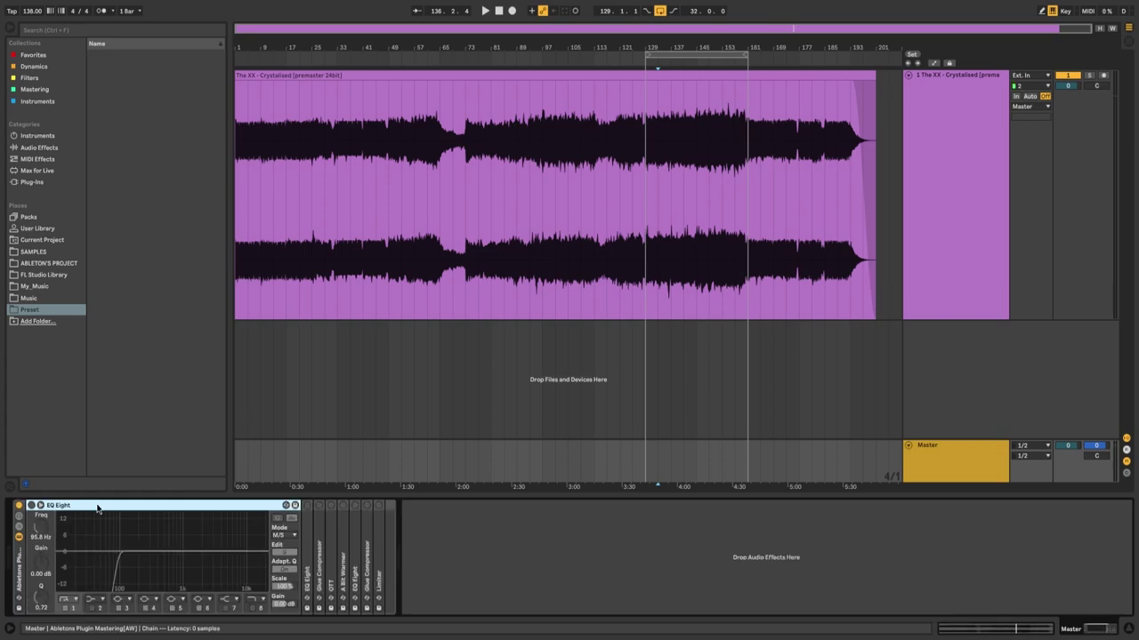
double_click(311, 547)
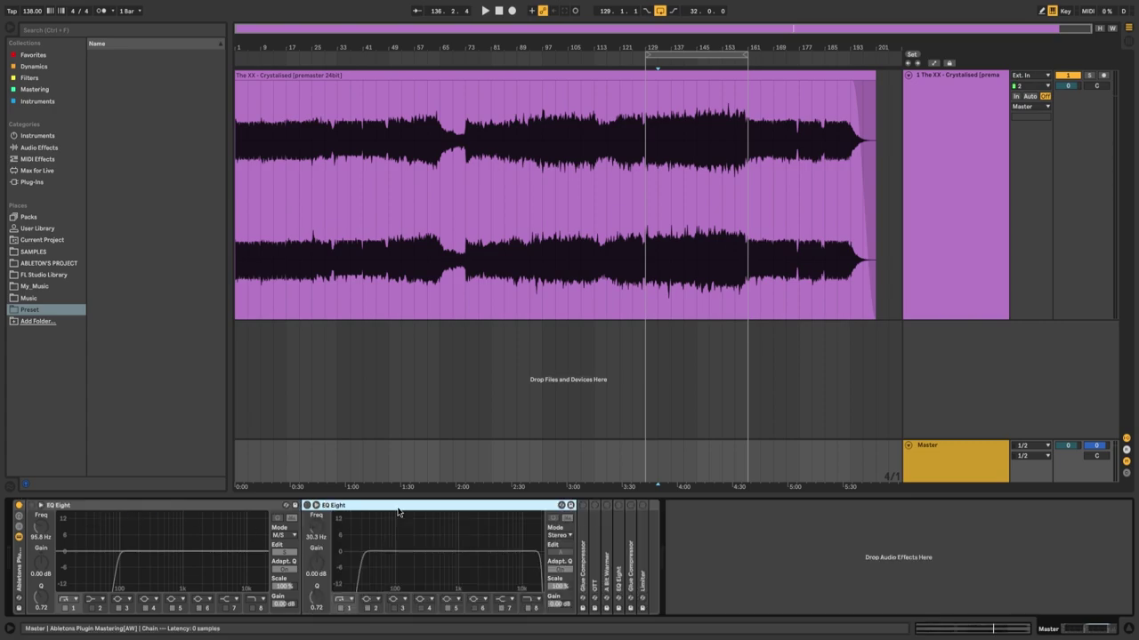
double_click(582, 547)
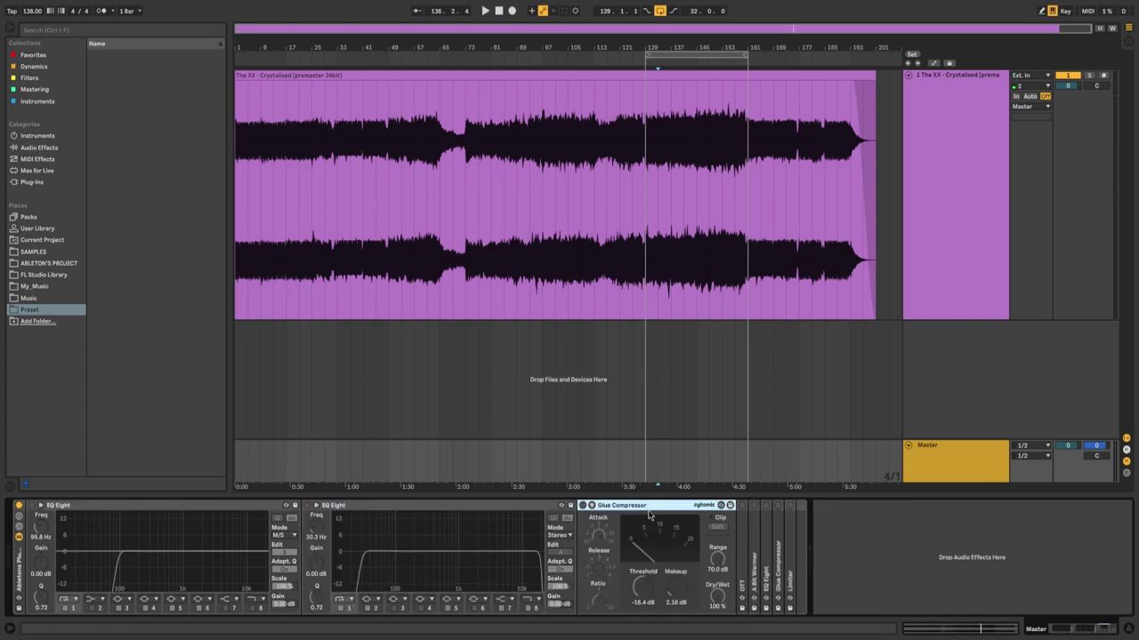
double_click(744, 533)
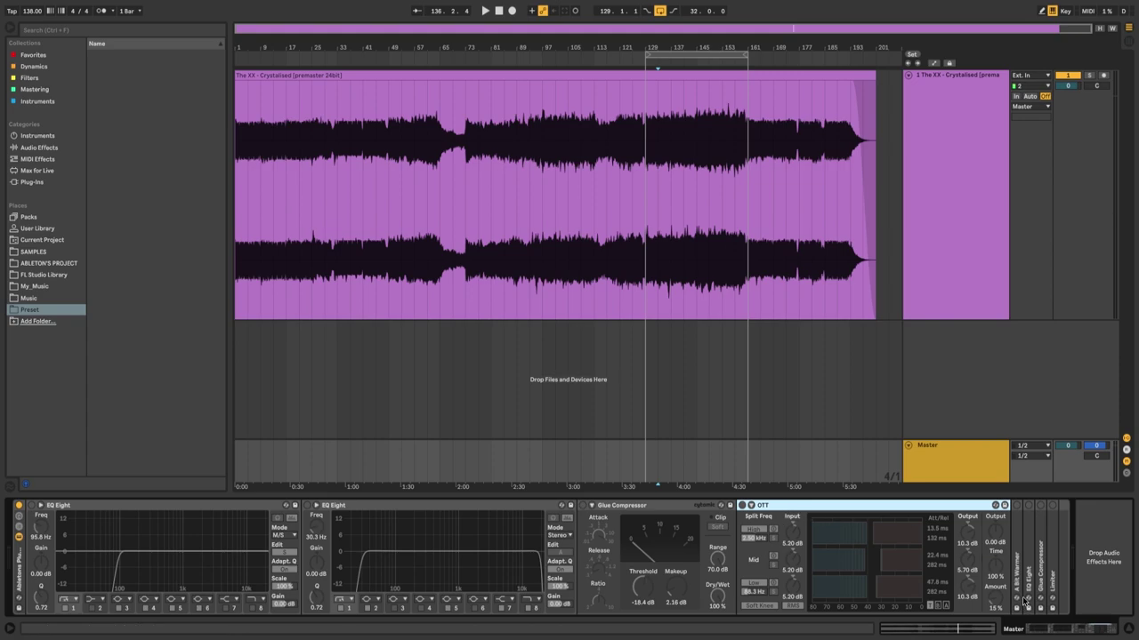
double_click(1018, 569)
double_click(1025, 560)
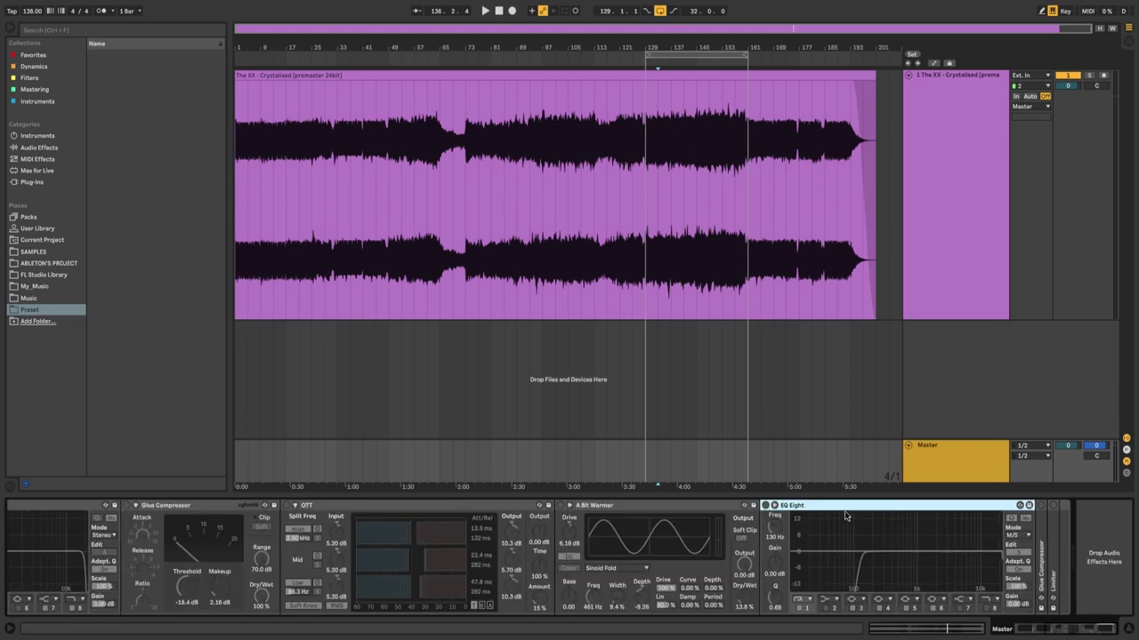
double_click(1043, 552)
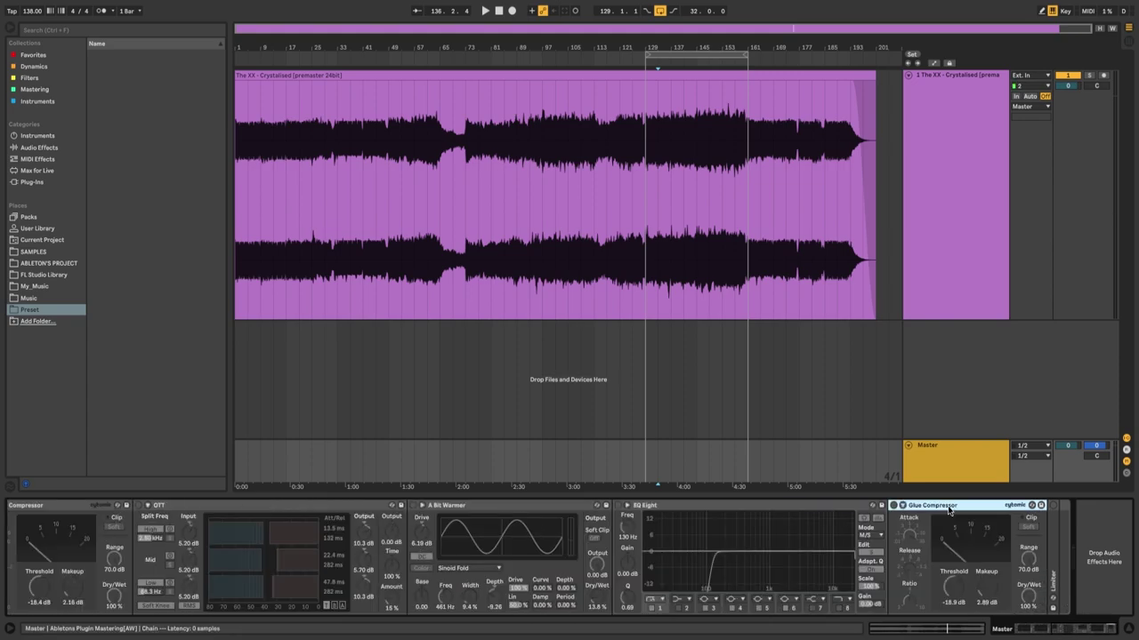
double_click(1054, 510)
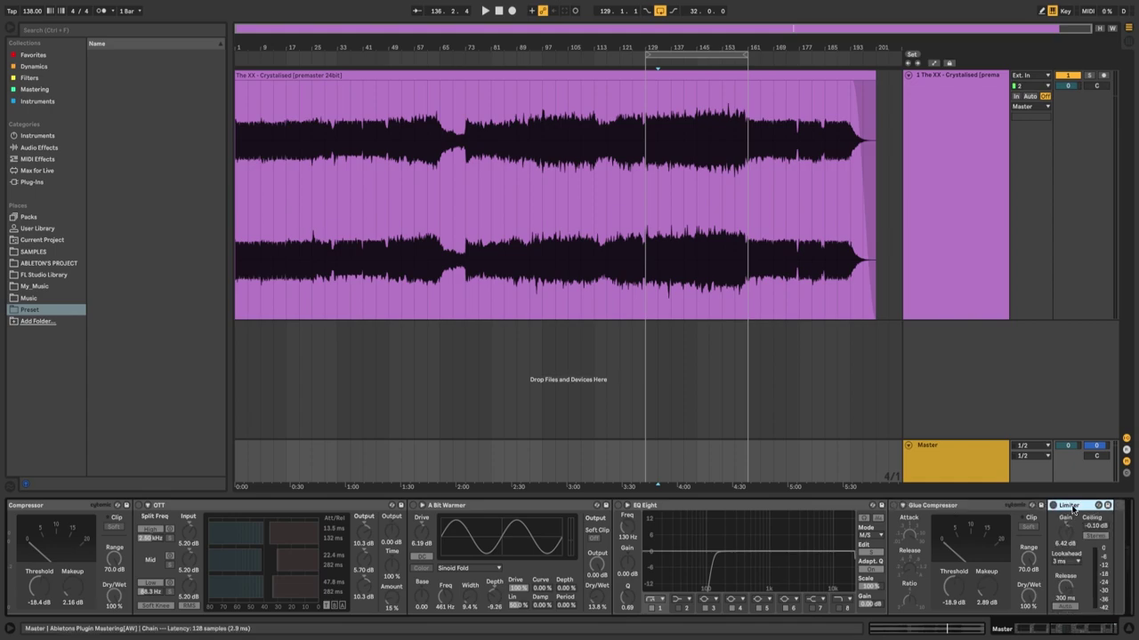
- Play the track from bar 33 and audition its successive sections up to the looped passage
click(623, 153)
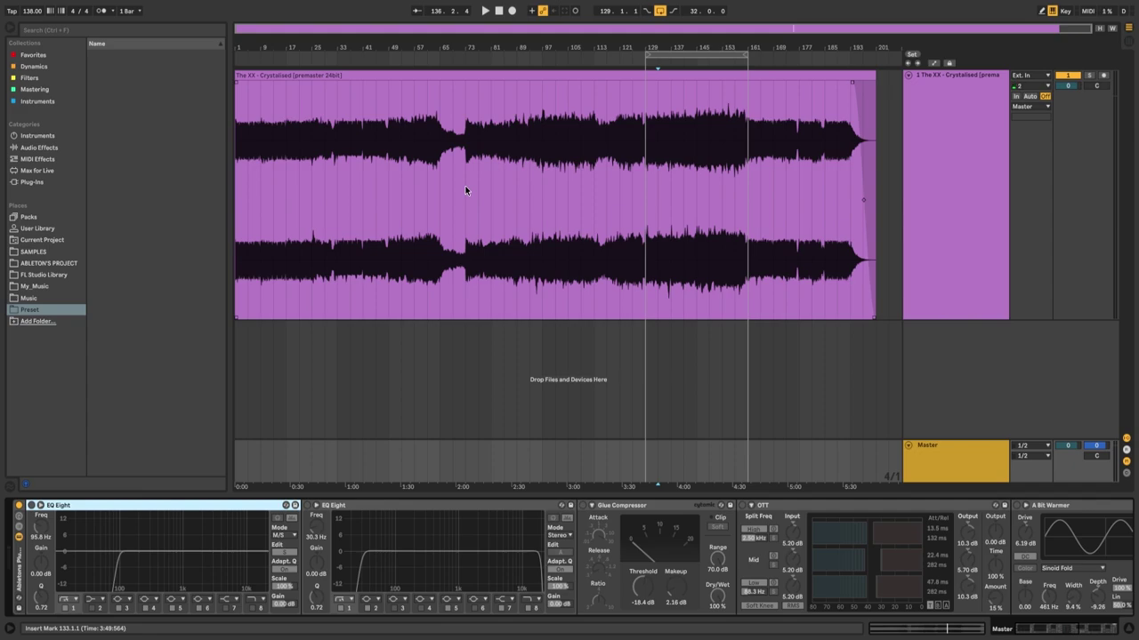
click(335, 187)
key(space)
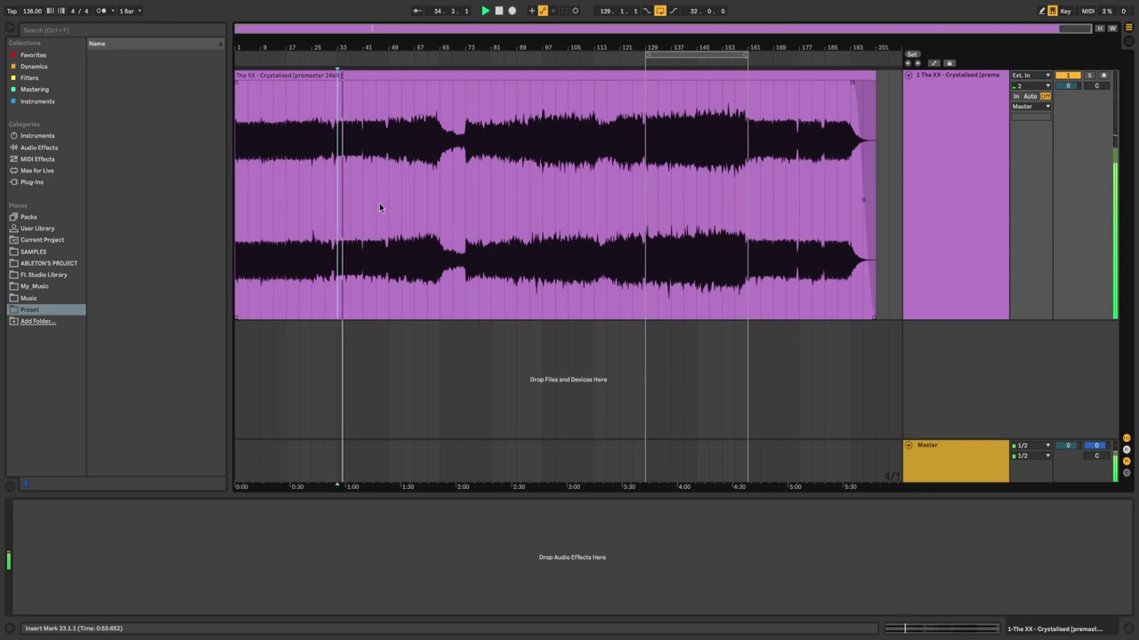
click(389, 56)
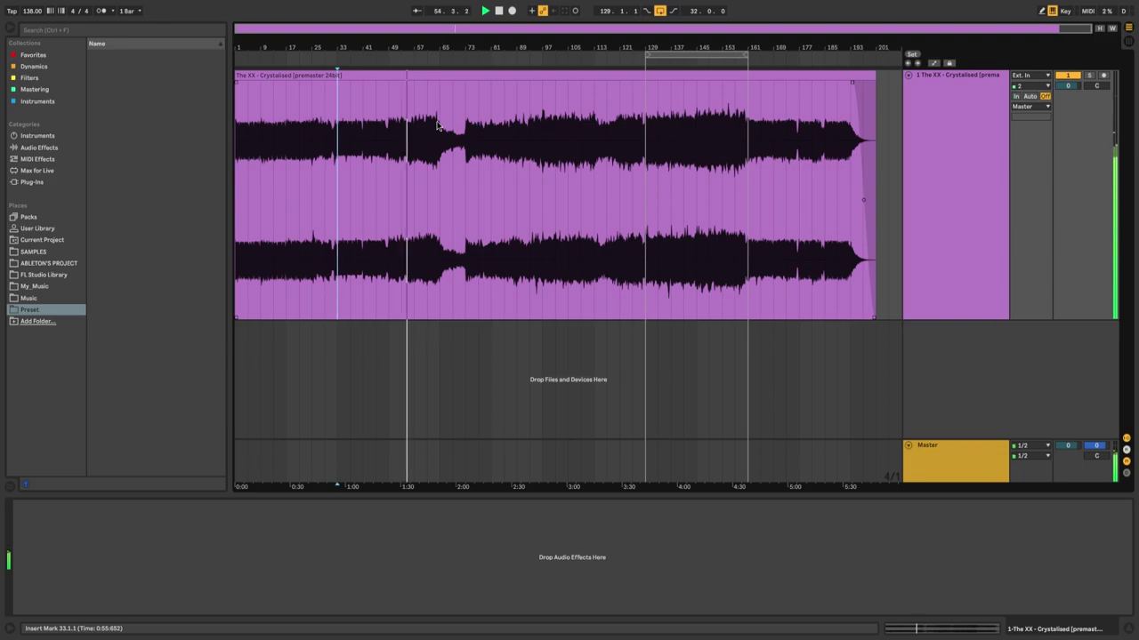
click(439, 59)
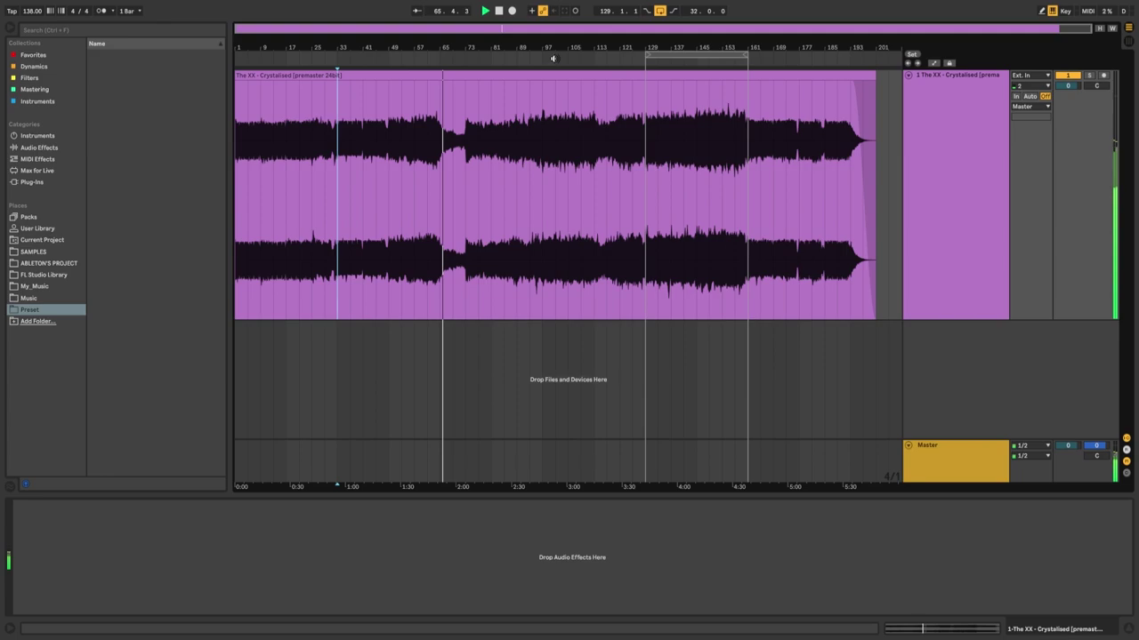
click(594, 58)
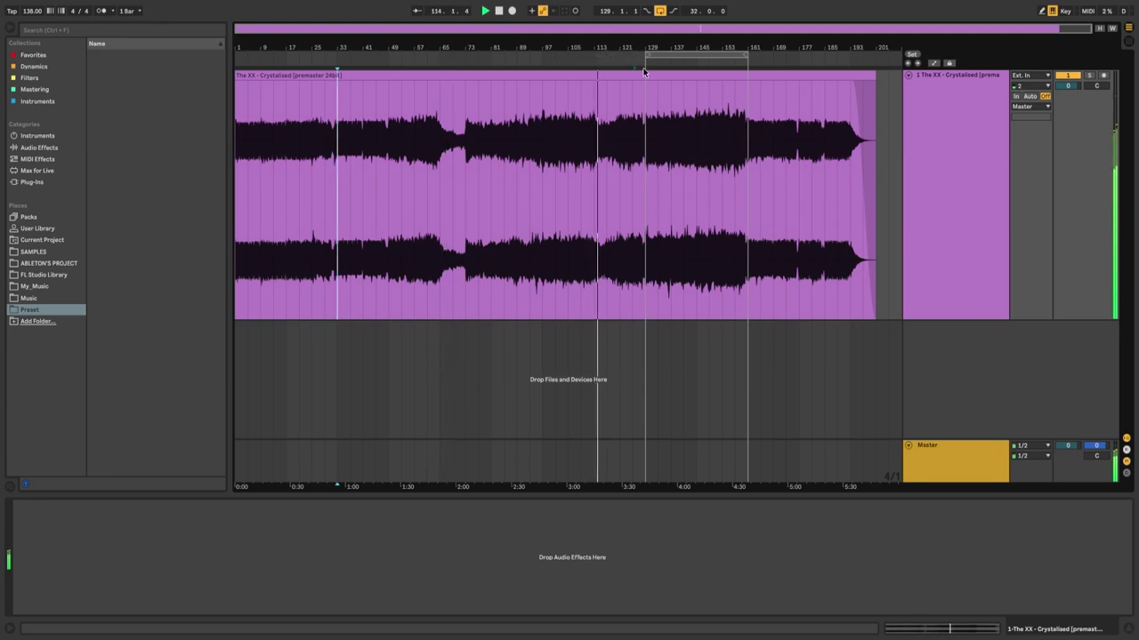
click(633, 57)
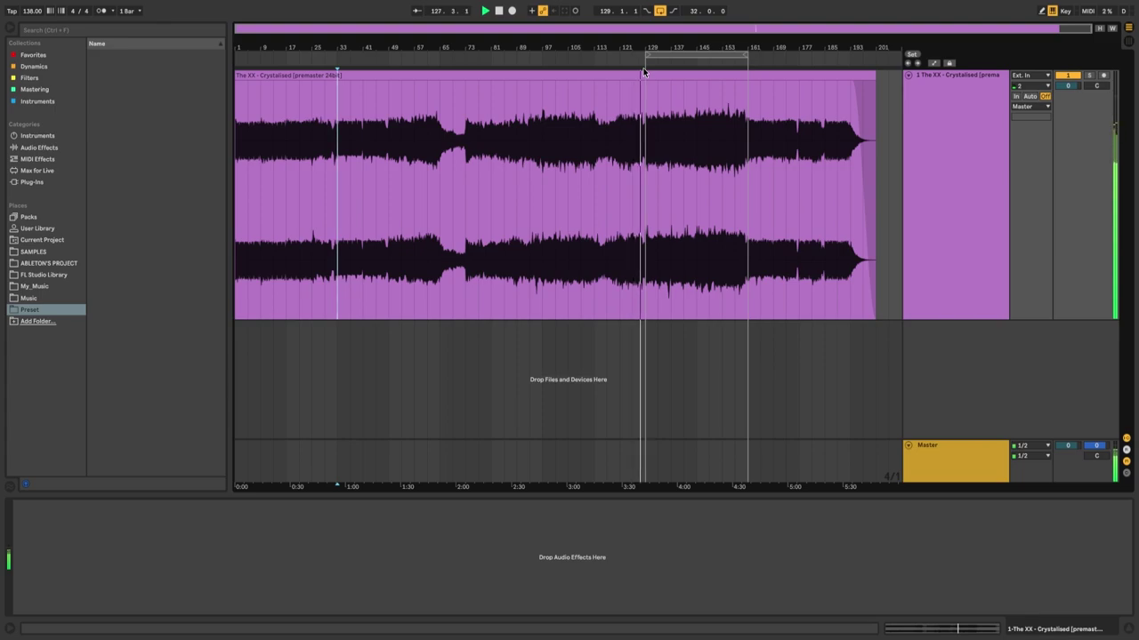
- Select the looped section from bar 129 to bar 161, listen to it enlarged in the arrangement, and stop playback
click(676, 56)
drag(676, 49, 585, 134)
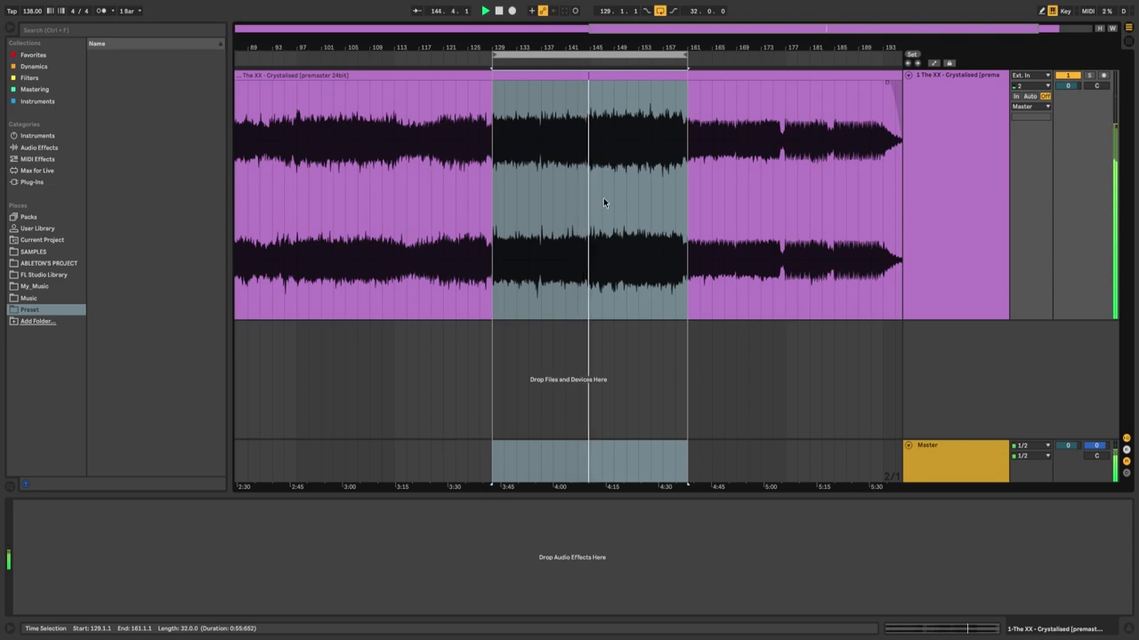
key(space)
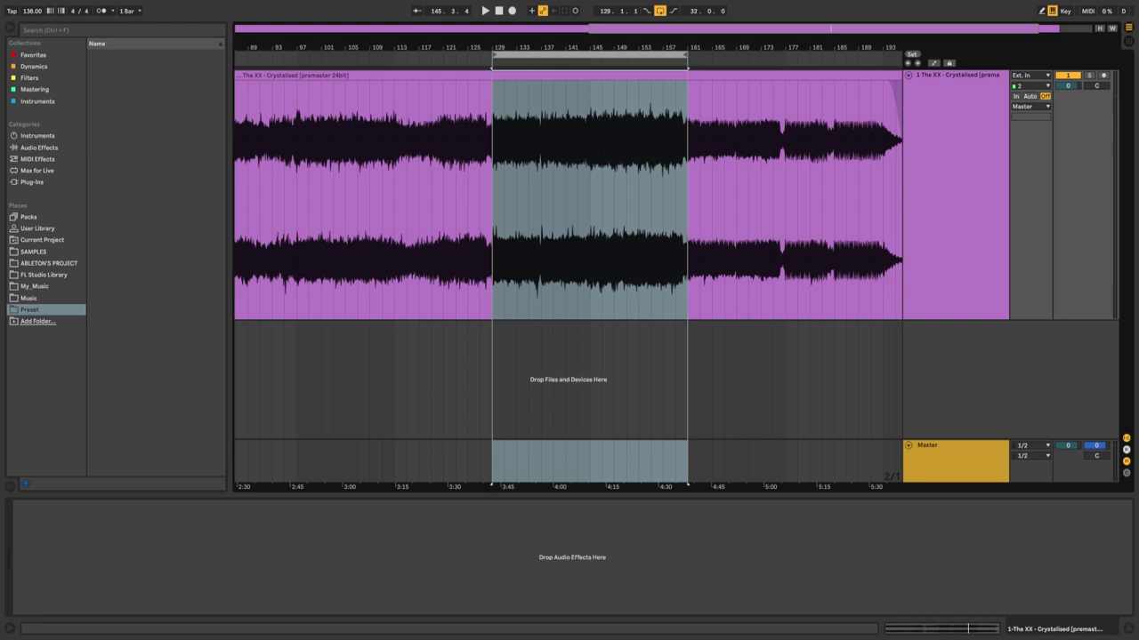
- Turn on the master's first EQ Eight and set its low cut to 107 Hz with a Q of 0.75 while the loop plays
click(536, 461)
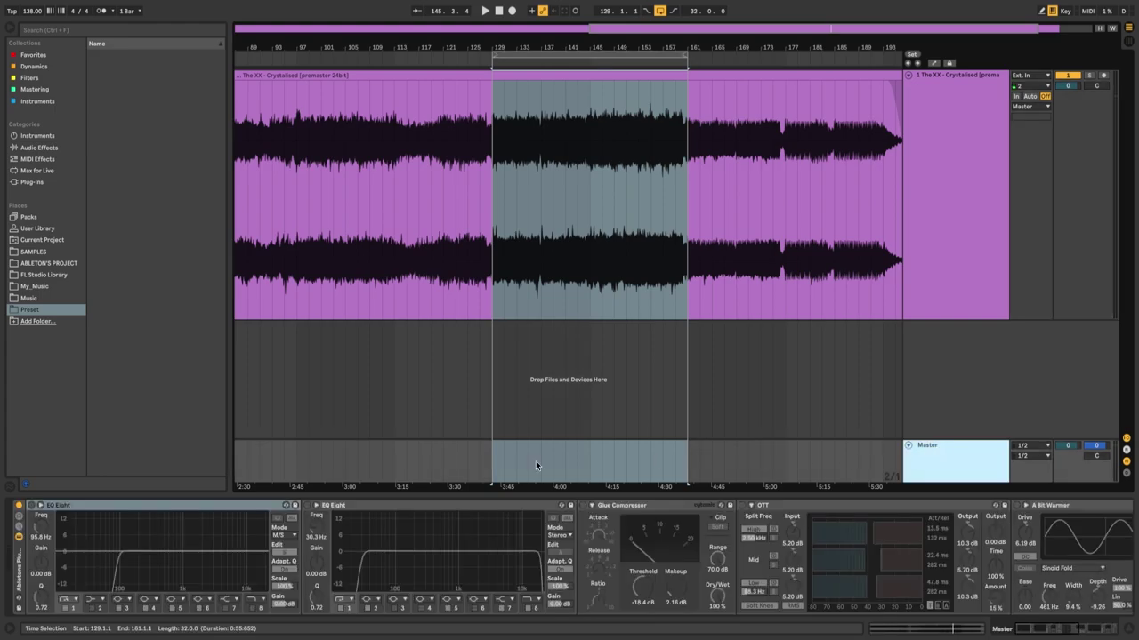
key(space)
click(32, 506)
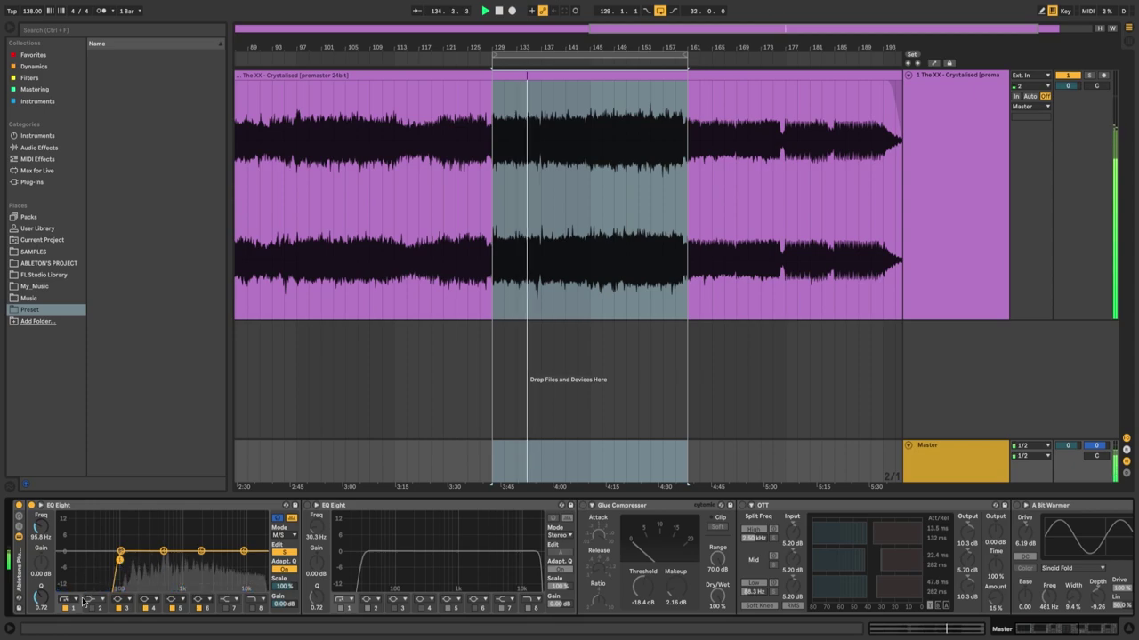
mouse_move(121, 551)
mouse_down()
mouse_move(68, 558)
mouse_move(178, 562)
mouse_move(96, 560)
mouse_move(121, 559)
mouse_up()
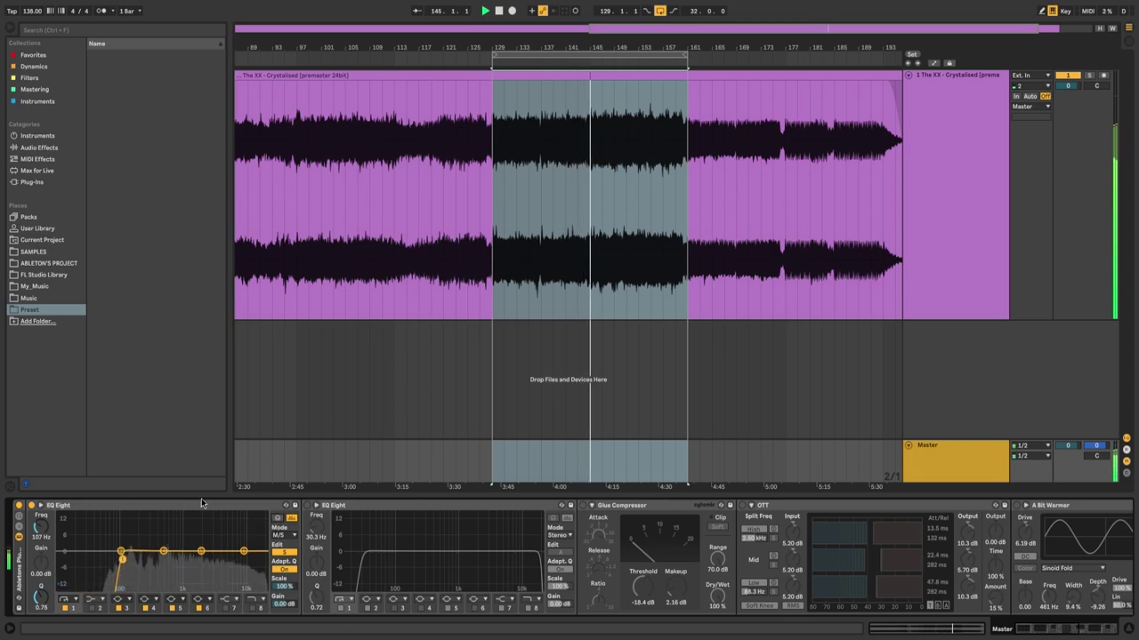
key(space)
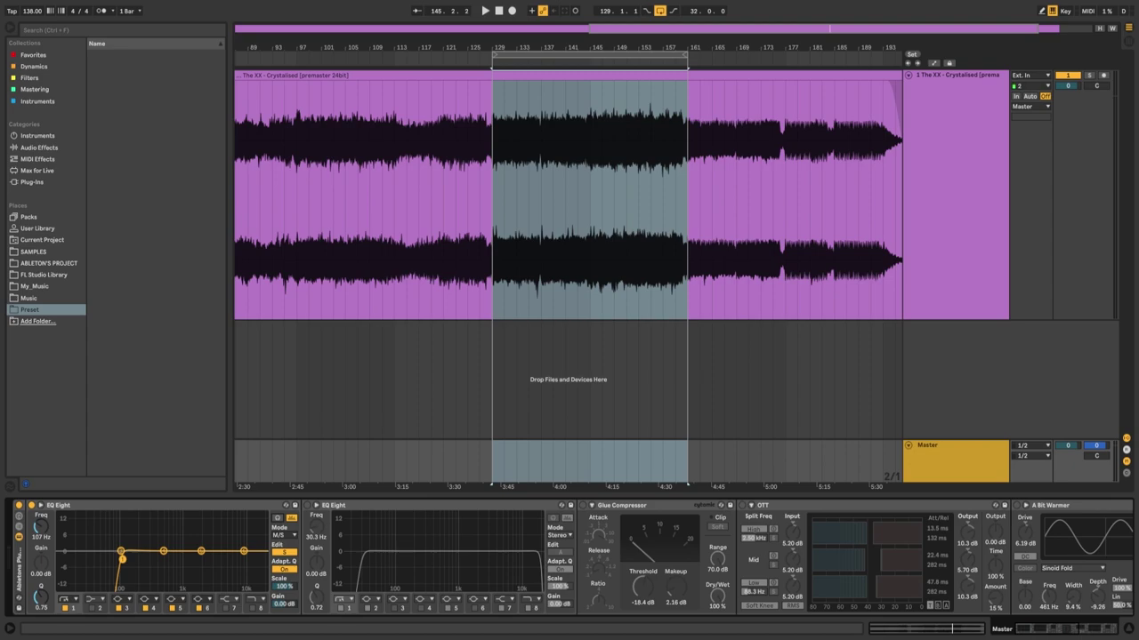
- Turn on the second EQ Eight and set its stereo low cut to 33.7 Hz while listening to the loop
key(0)
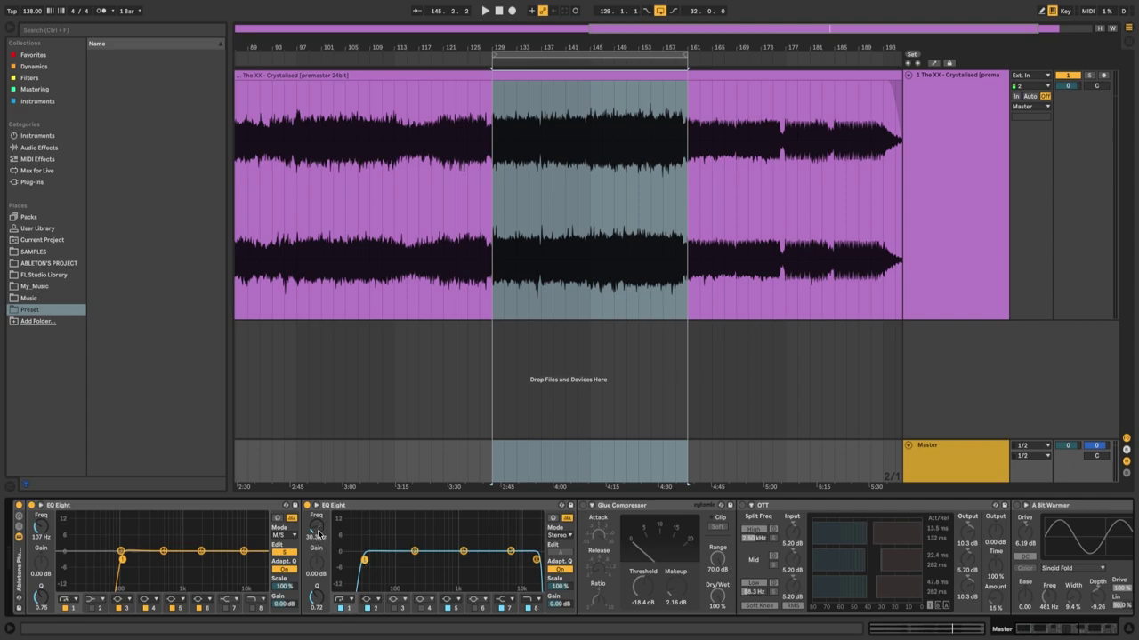
key(space)
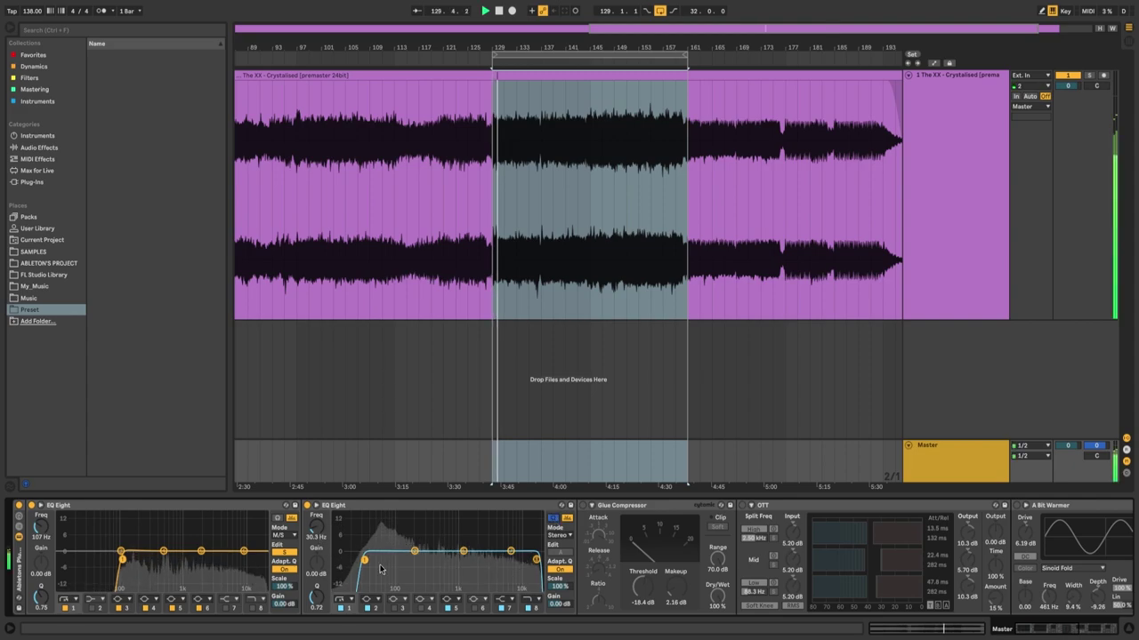
key(space)
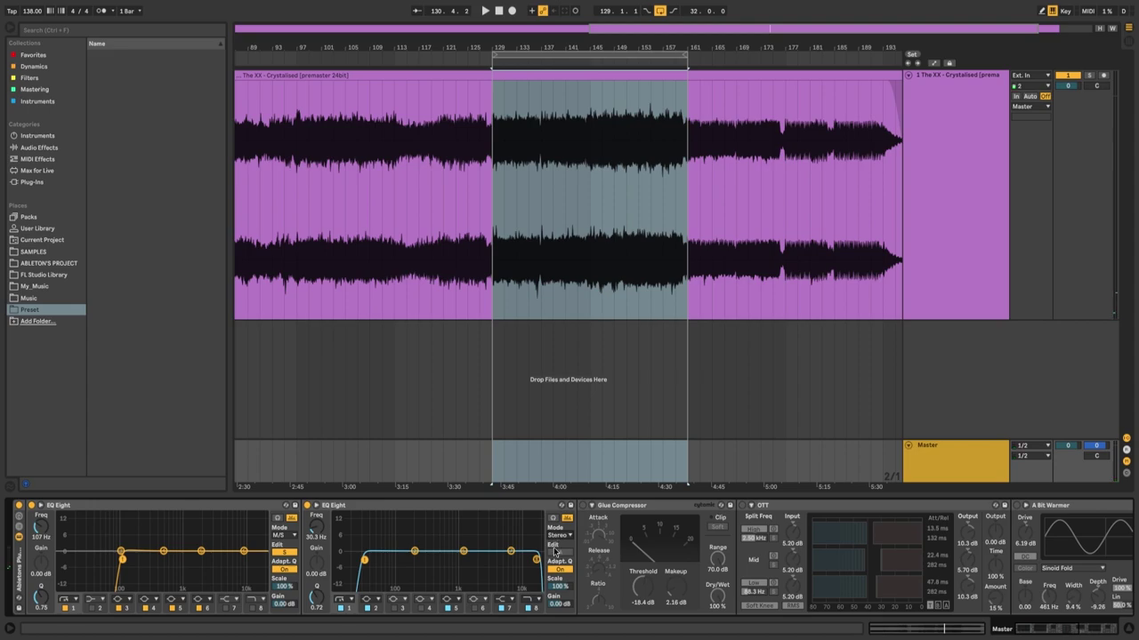
key(space)
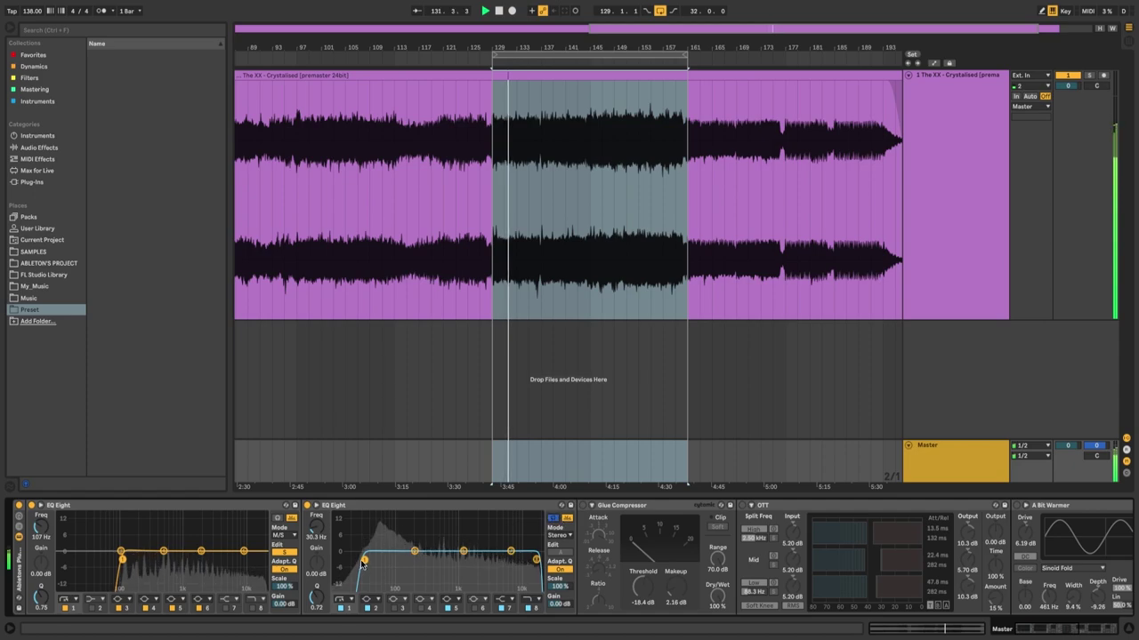
click(550, 522)
mouse_move(364, 558)
mouse_down()
mouse_move(387, 558)
mouse_move(370, 562)
mouse_up()
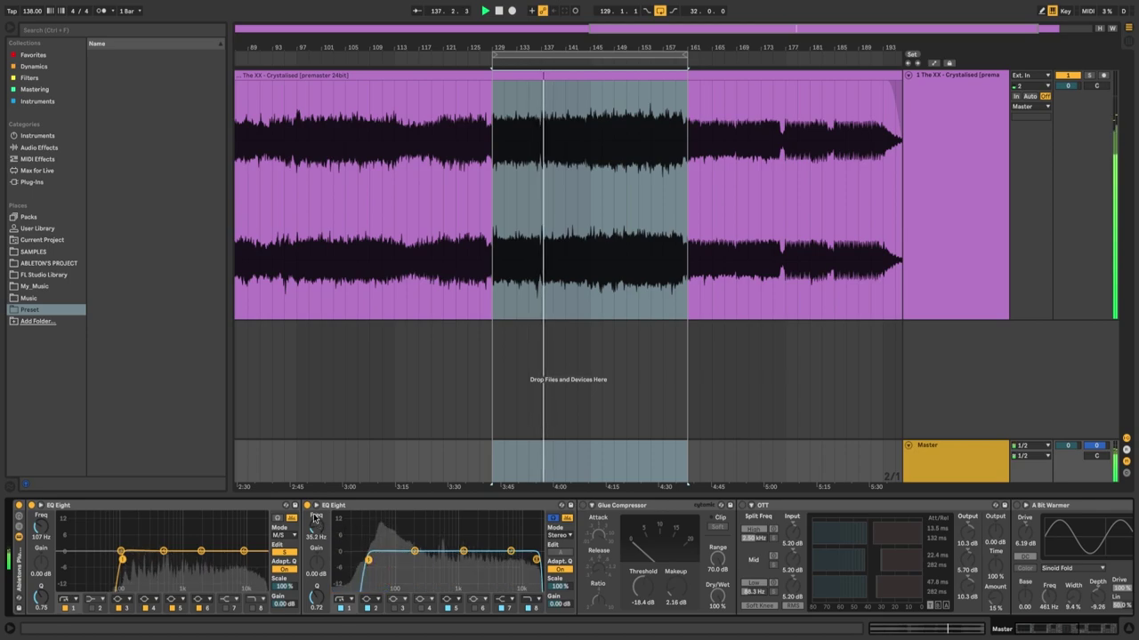
drag(372, 562, 367, 561)
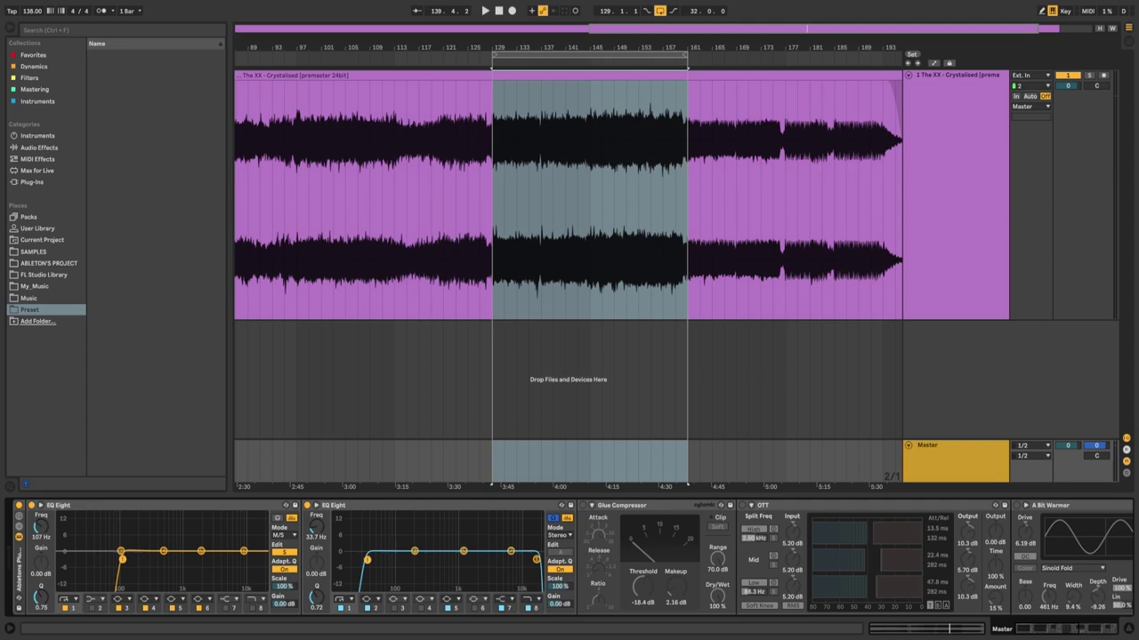
- Set the second EQ Eight's high cut to 18.8 kHz with a Q of 0.76, checking it in the enlarged spectrum display
click(535, 559)
key(space)
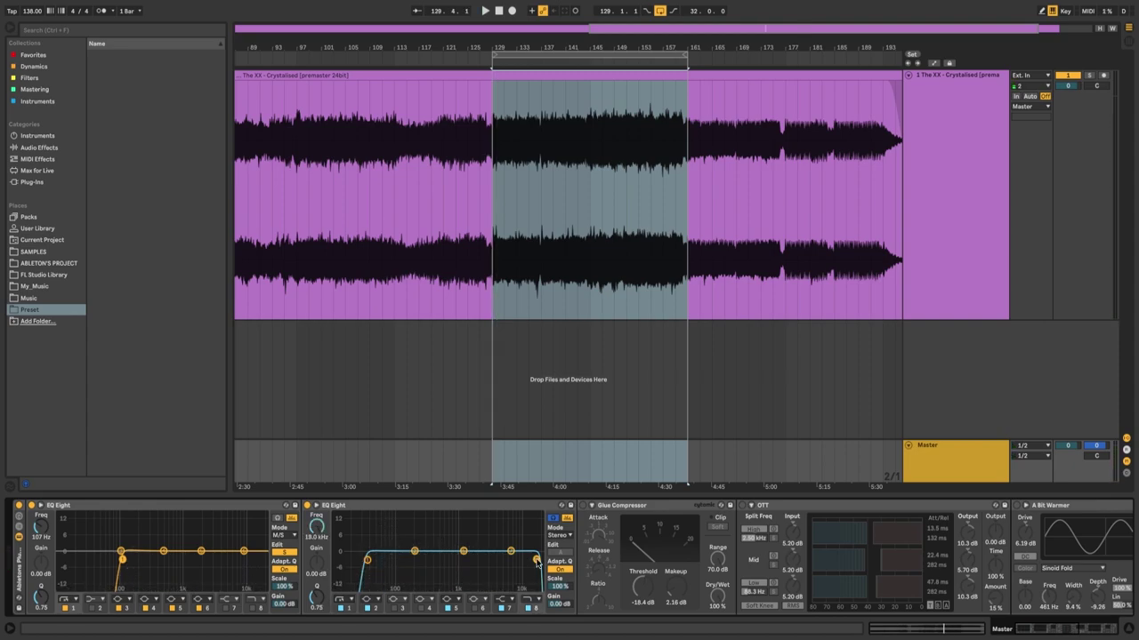
key(space)
drag(534, 559, 533, 560)
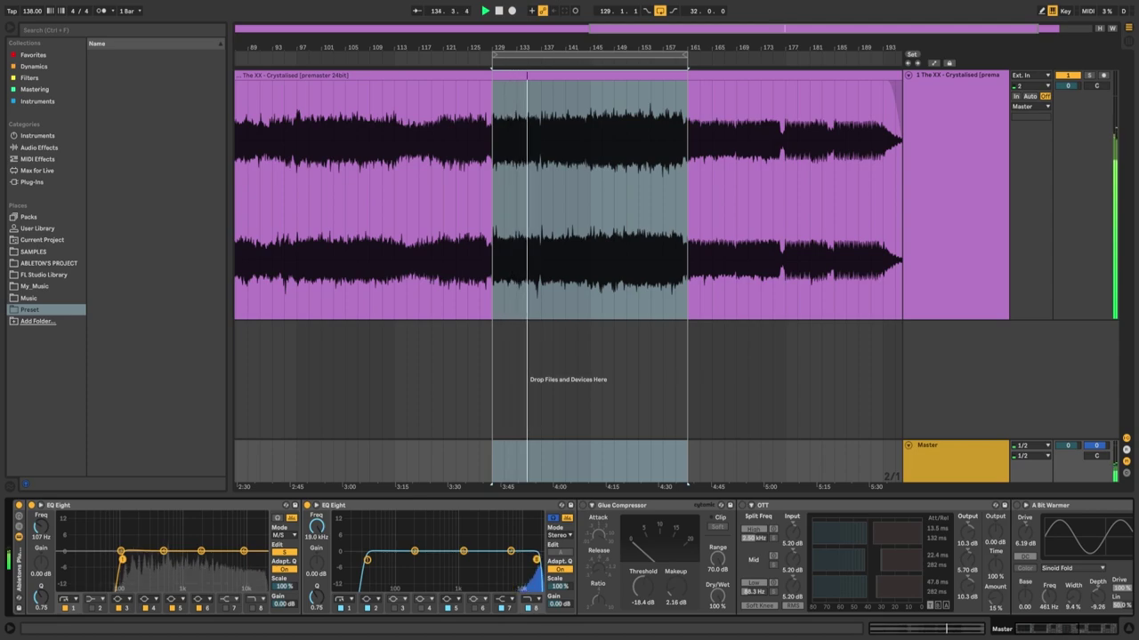
click(318, 505)
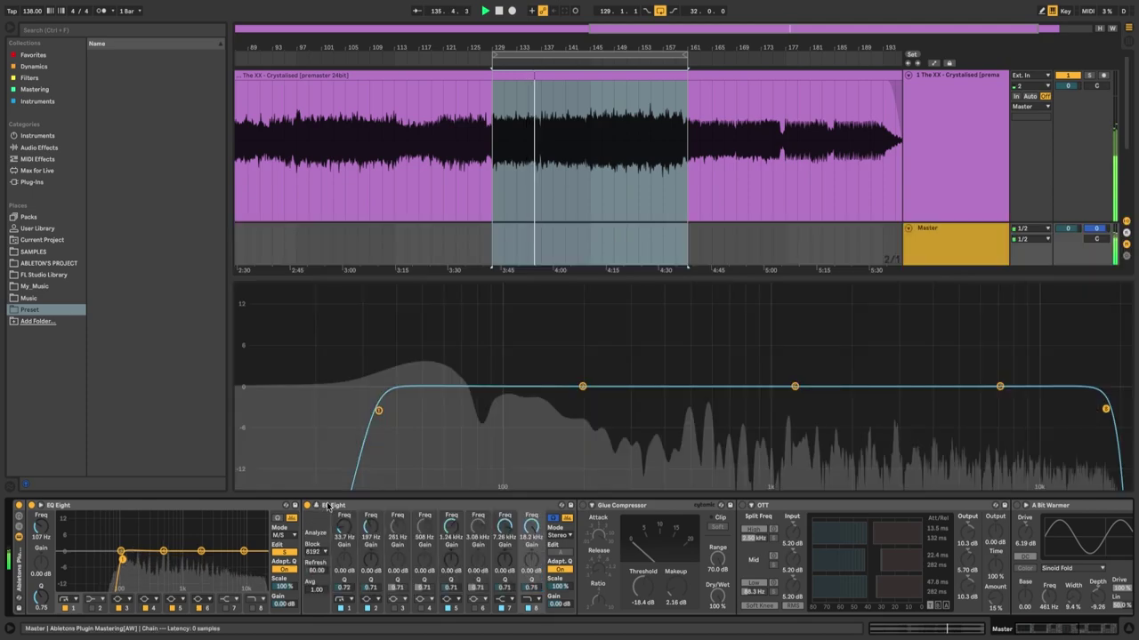
drag(1104, 408, 1110, 409)
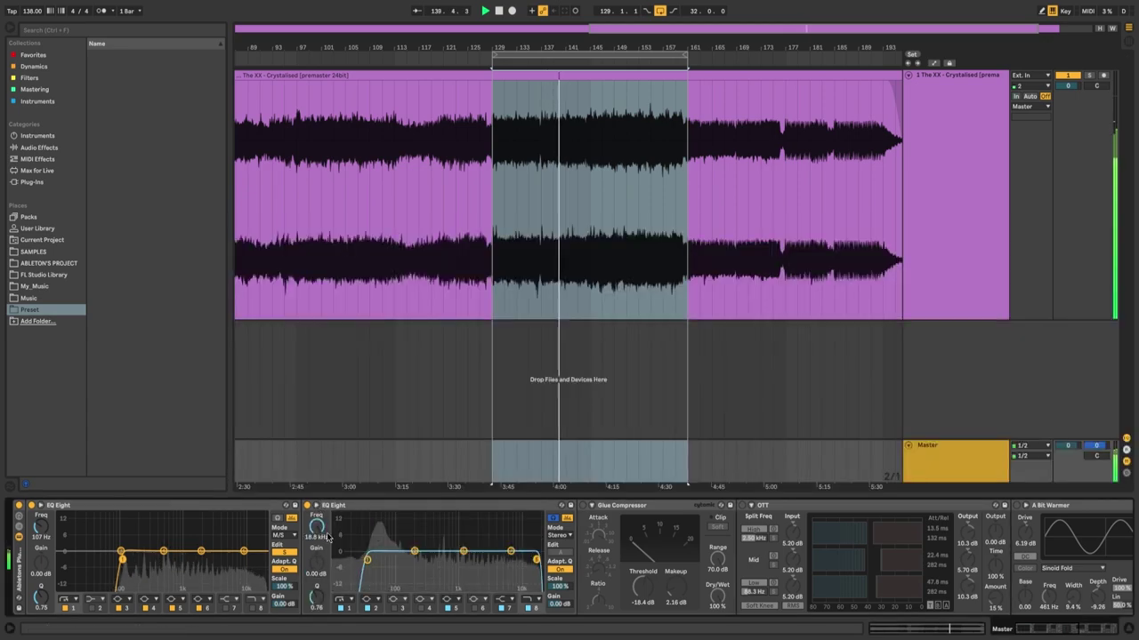
click(567, 517)
key(space)
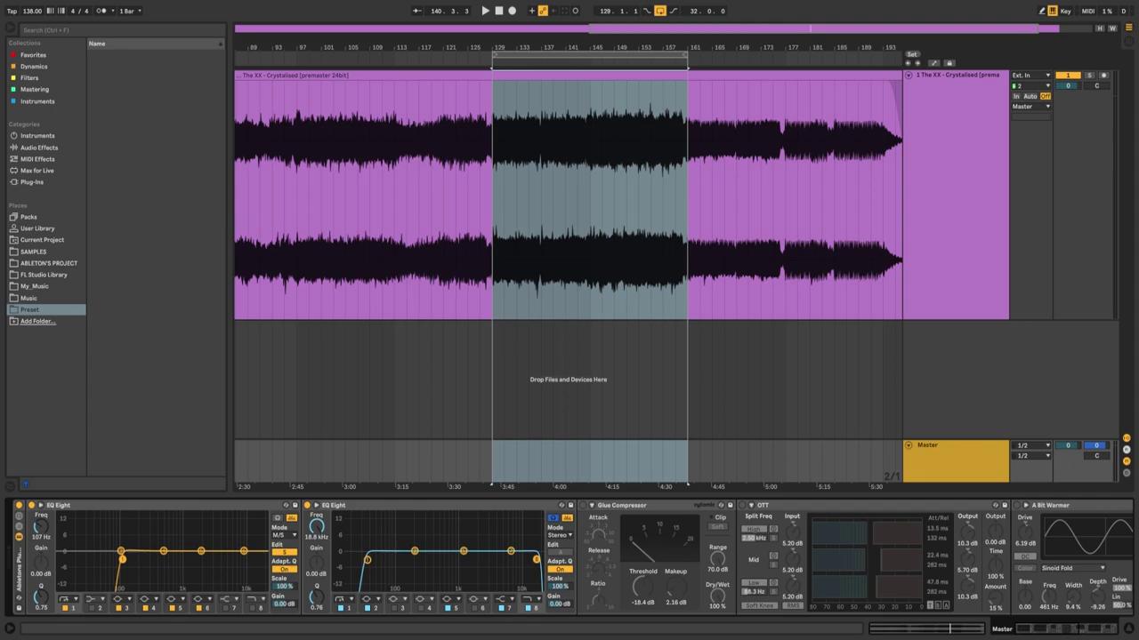
- Turn on the first Glue Compressor and set its threshold to -21.0 dB with makeup at 0.00 dB while the loop plays
key(space)
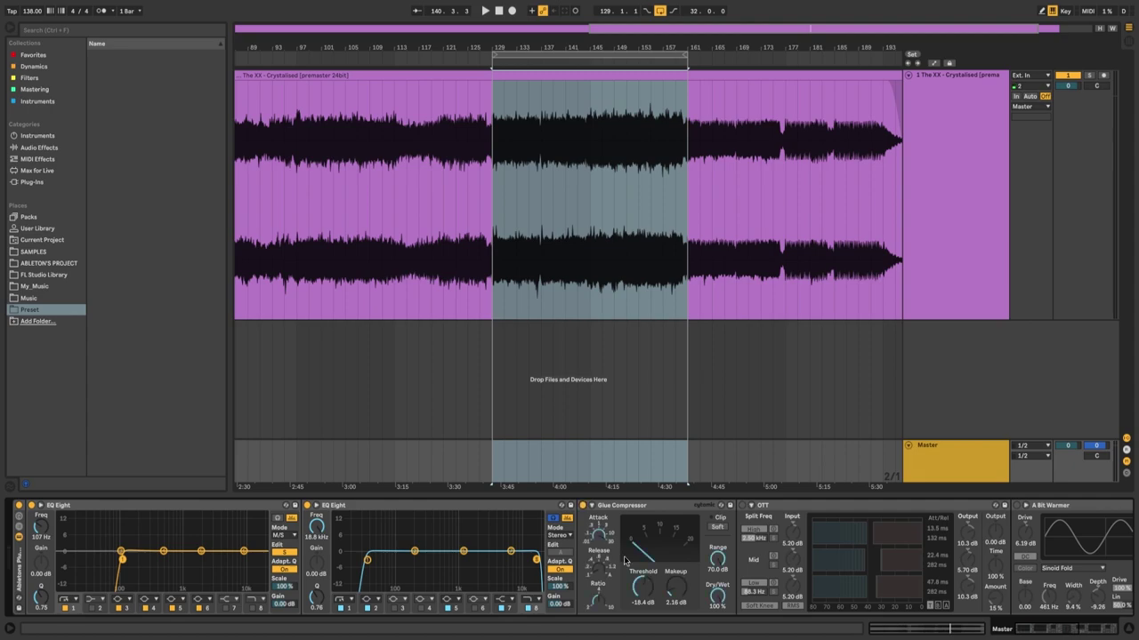
mouse_move(648, 588)
mouse_down()
mouse_move(647, 552)
mouse_move(648, 609)
mouse_move(649, 580)
mouse_move(649, 598)
mouse_up()
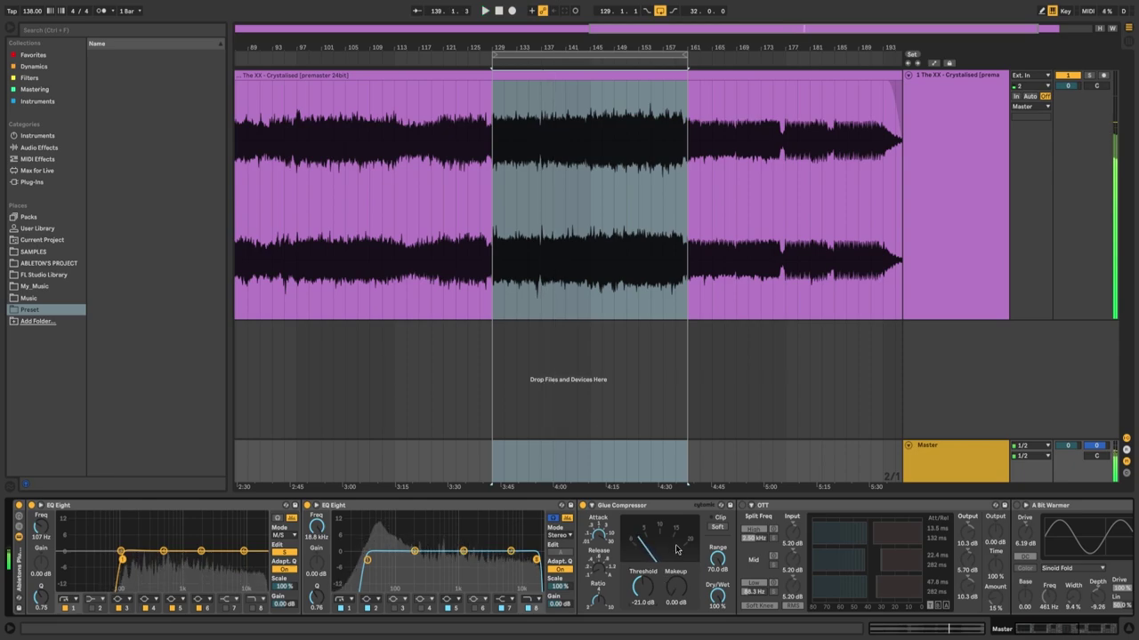
key(space)
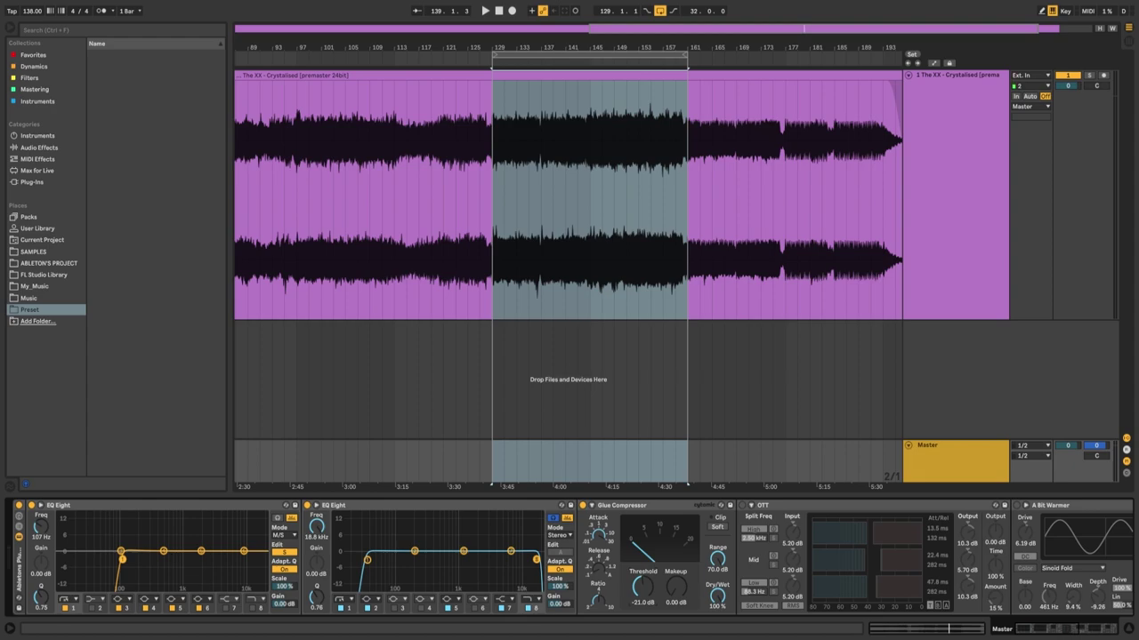
- Set the first Glue Compressor's makeup to 2.81 dB, comparing the looped section with the compressor bypassed and active
key(space)
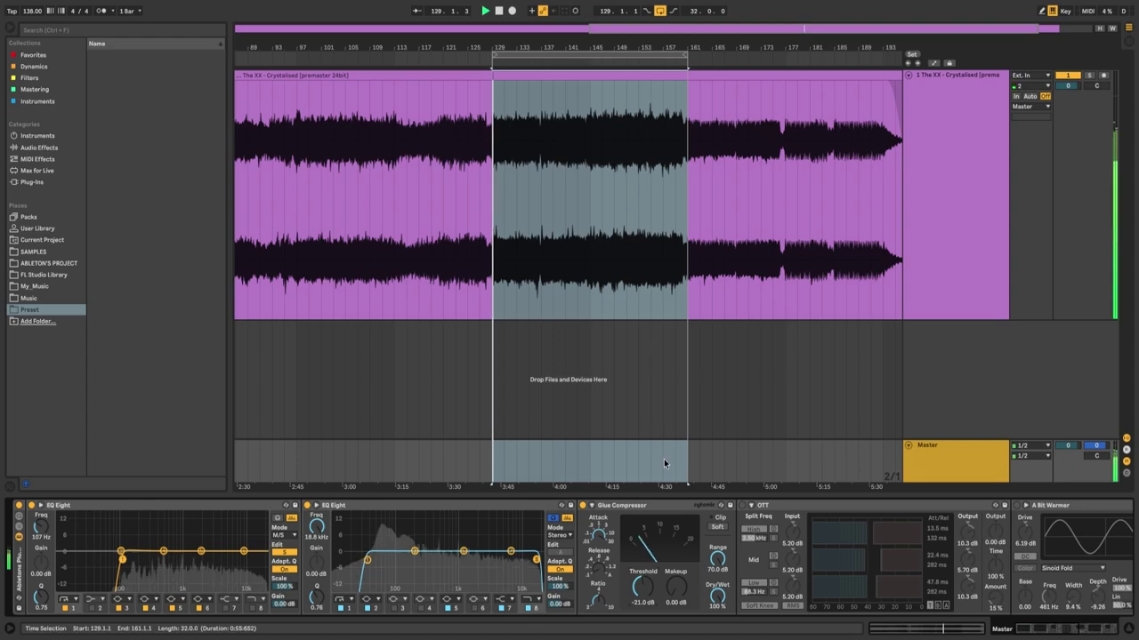
scroll(679, 598, up, 3)
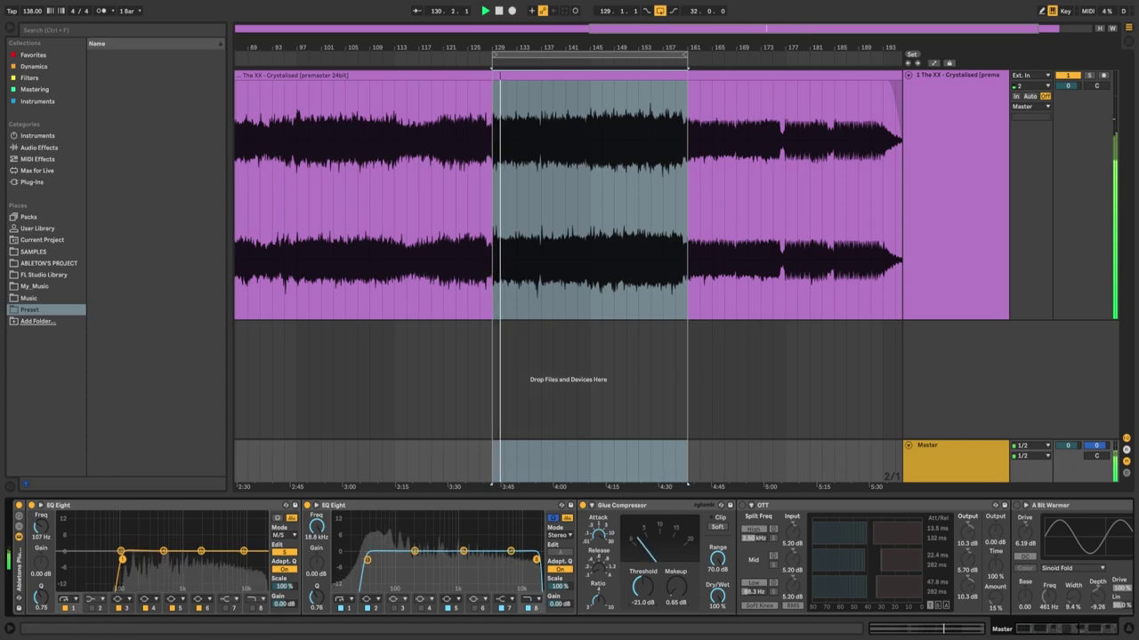
click(583, 505)
click(583, 505)
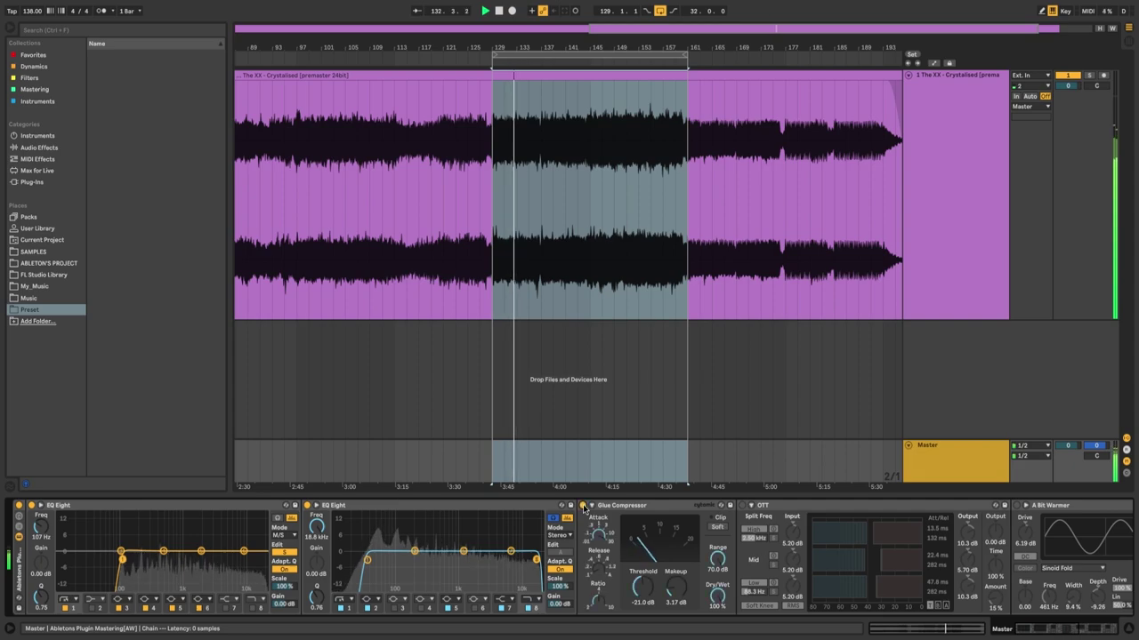
scroll(673, 587, down, 1)
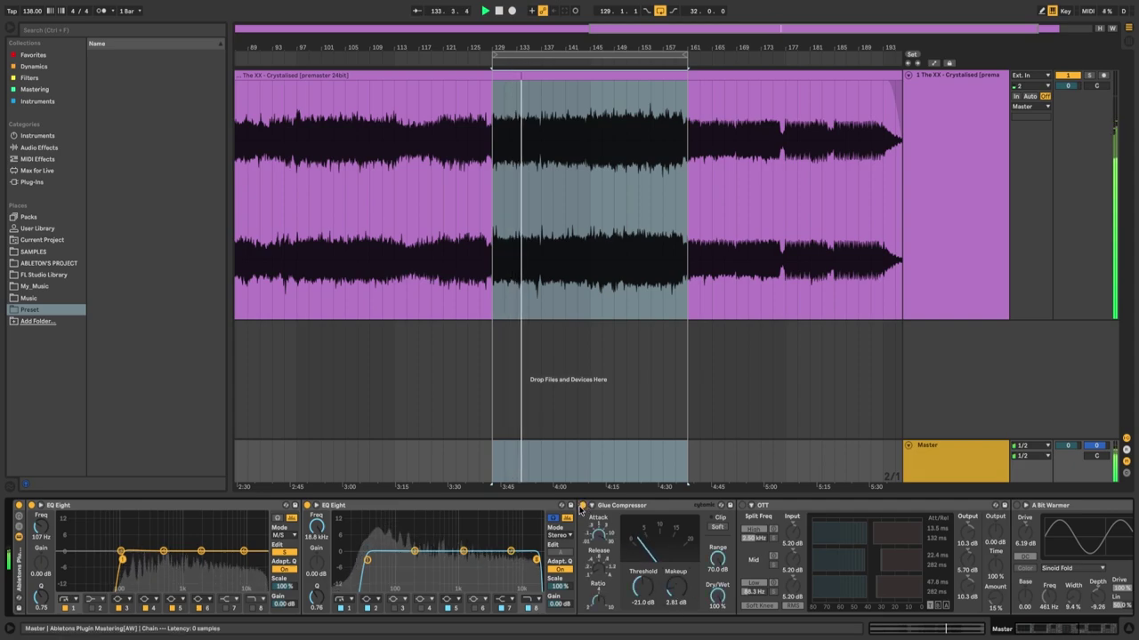
click(582, 505)
click(583, 505)
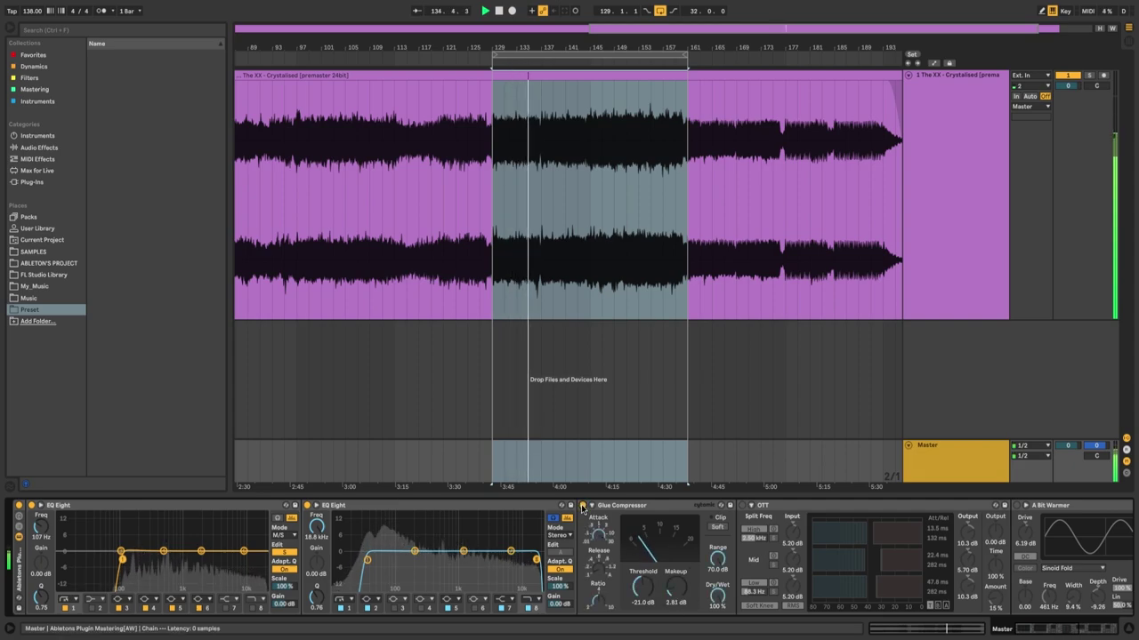
click(582, 505)
click(583, 506)
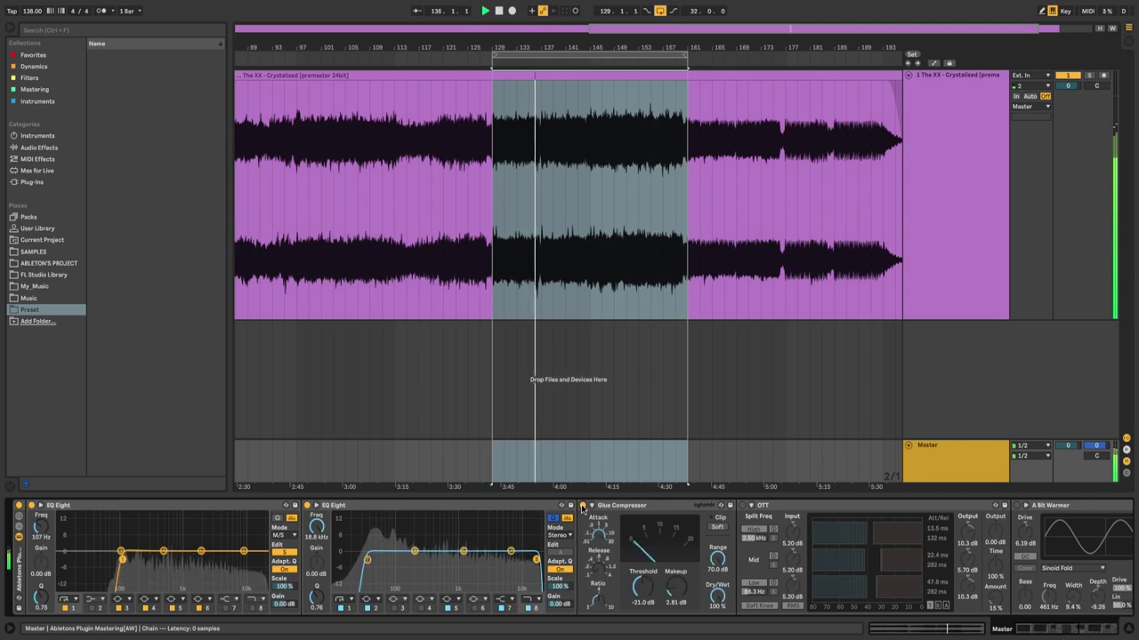
- Turn on OTT and set its amount to 19 %, comparing the loop with it bypassed and active
click(1074, 632)
scroll(444, 534, right, 3)
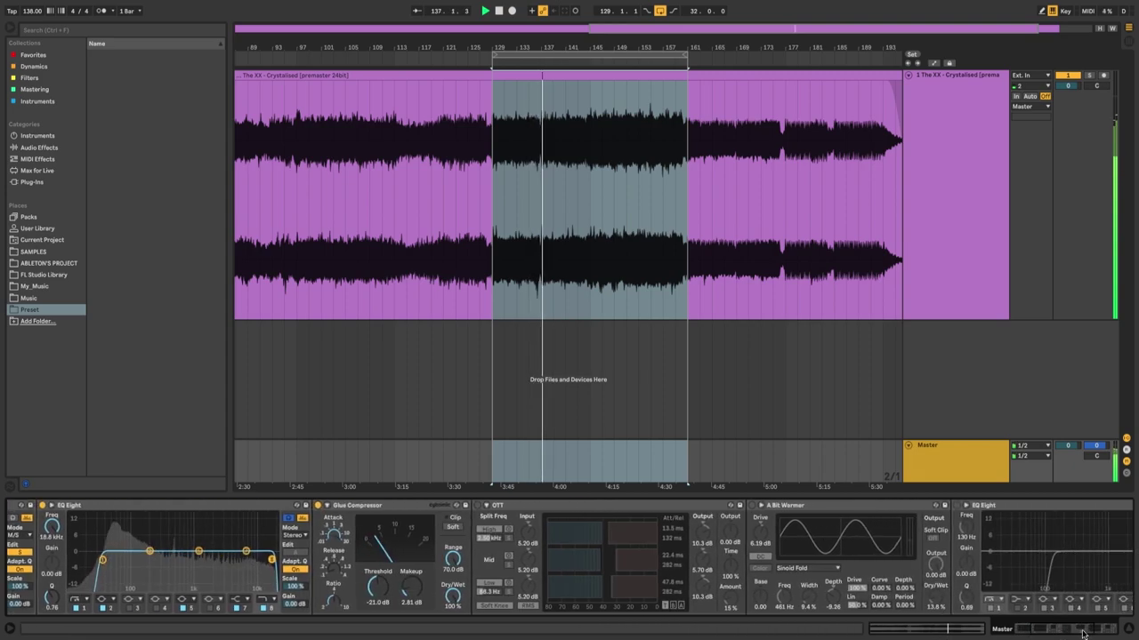
click(446, 505)
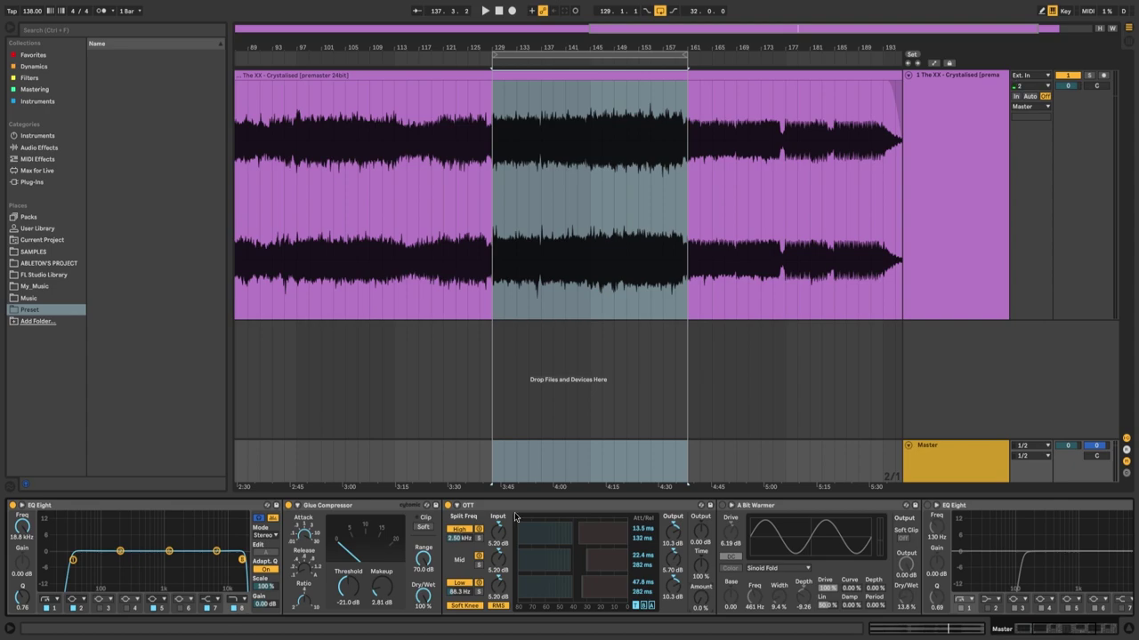
key(space)
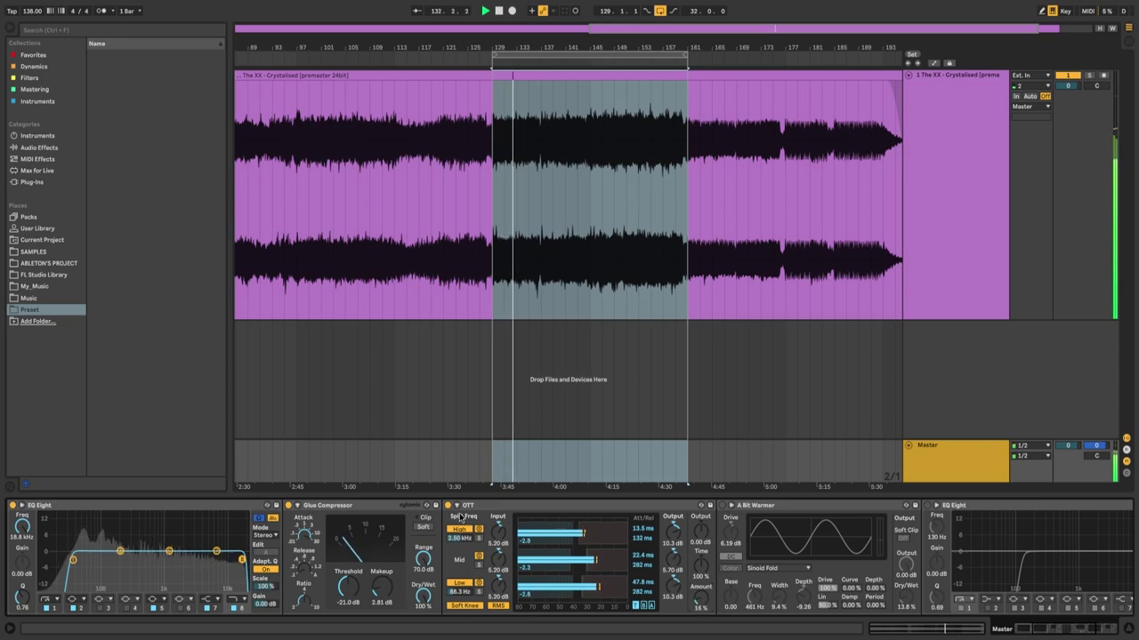
click(448, 505)
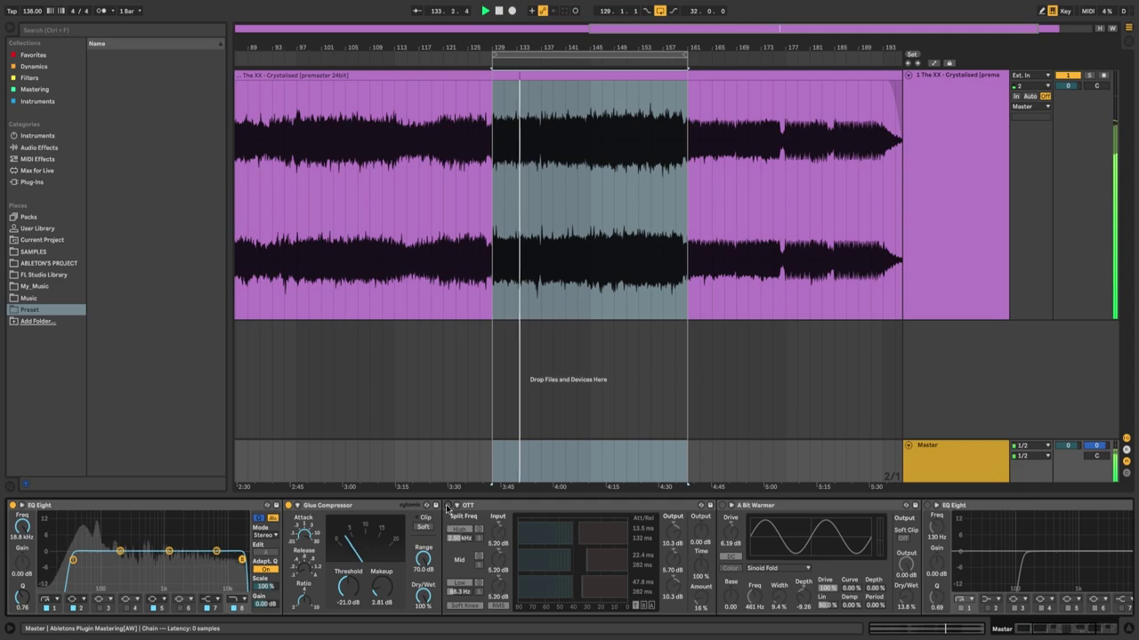
click(447, 505)
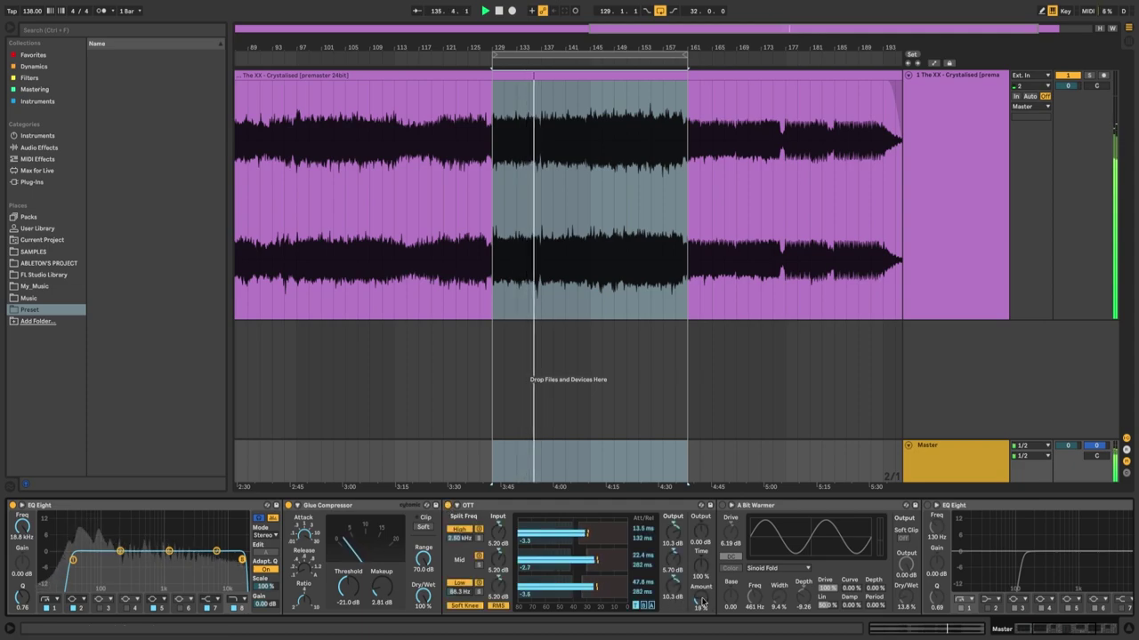
click(448, 506)
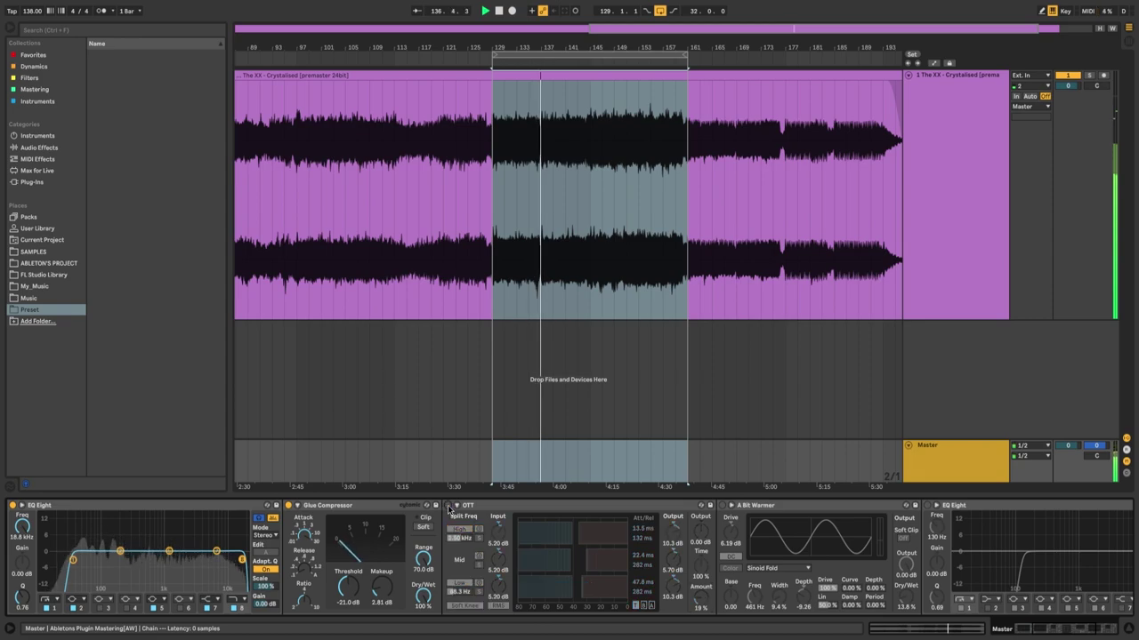
click(448, 506)
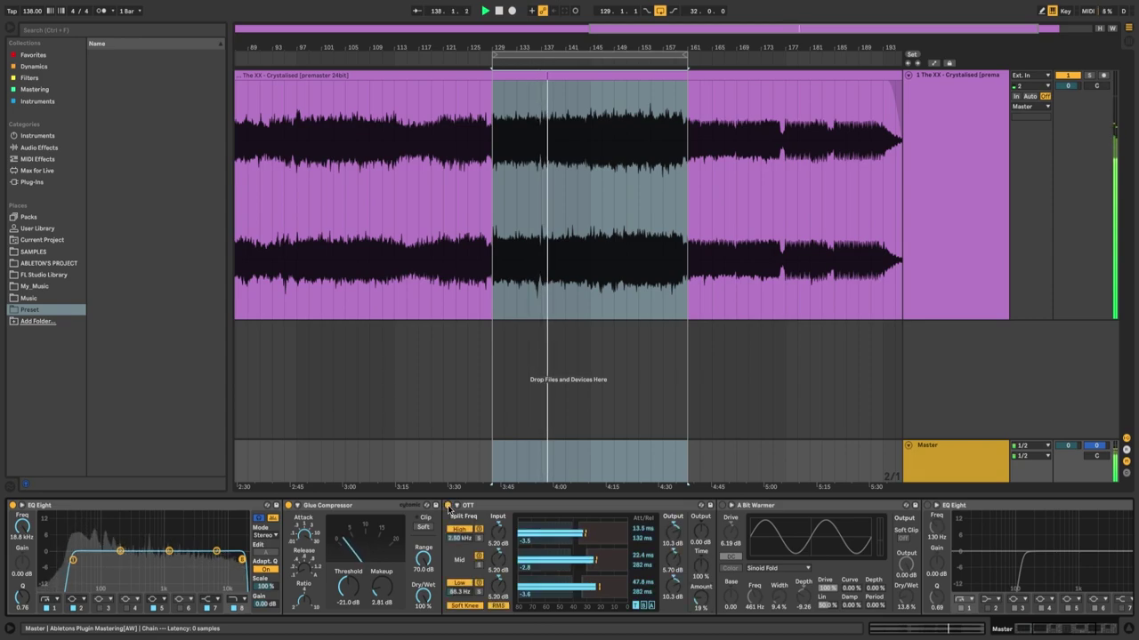
- Turn on the A Bit Warmer saturator and set its dry/wet to 13.0 %, comparing the loop with it bypassed and active
mouse_move(1046, 634)
mouse_down()
mouse_move(1068, 633)
mouse_move(1042, 633)
mouse_up()
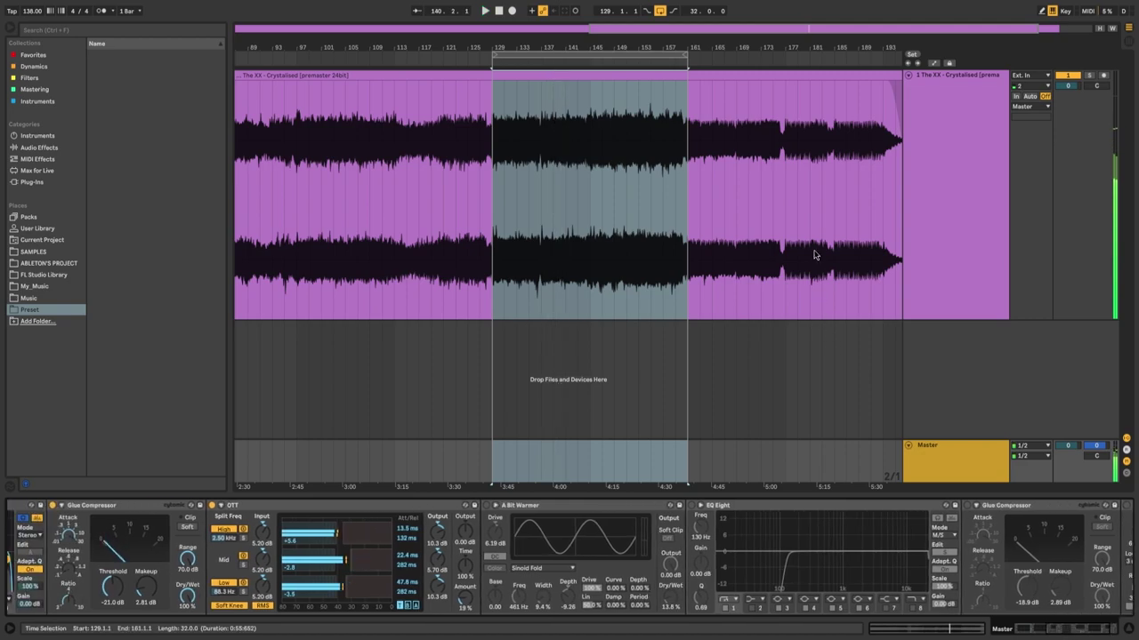
key(space)
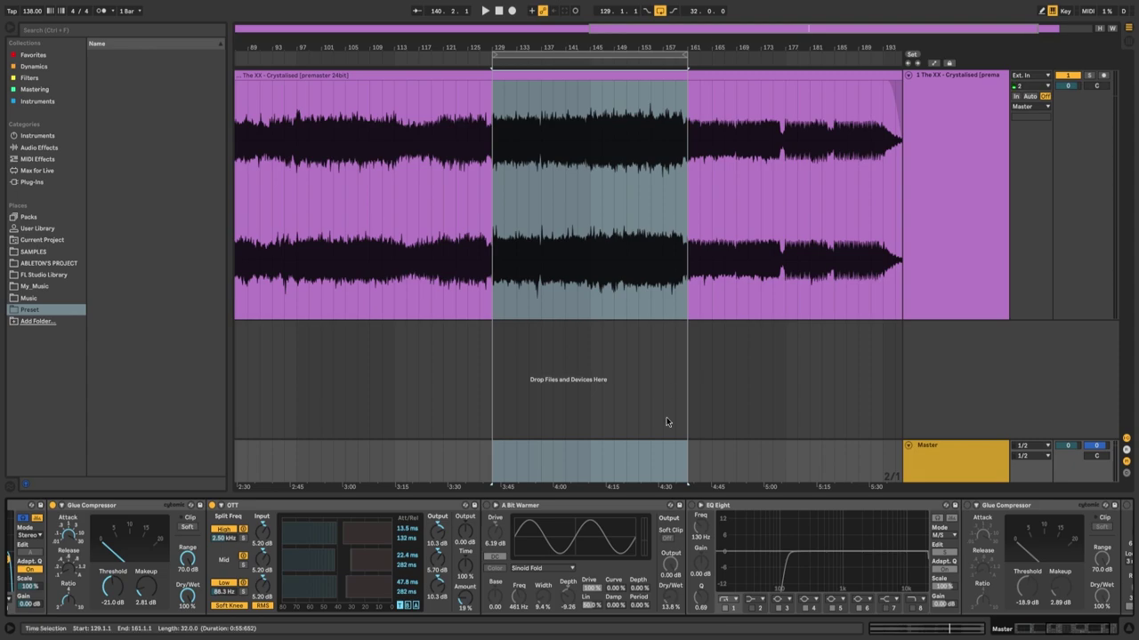
key(space)
click(487, 505)
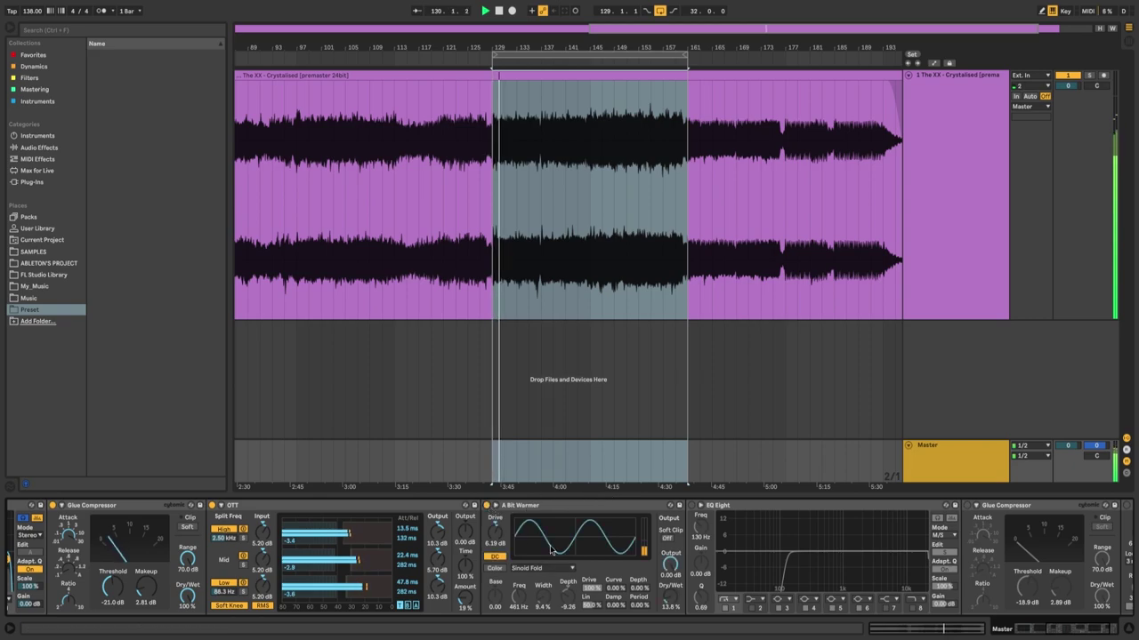
mouse_move(671, 596)
mouse_down()
mouse_move(678, 617)
mouse_move(678, 596)
mouse_up()
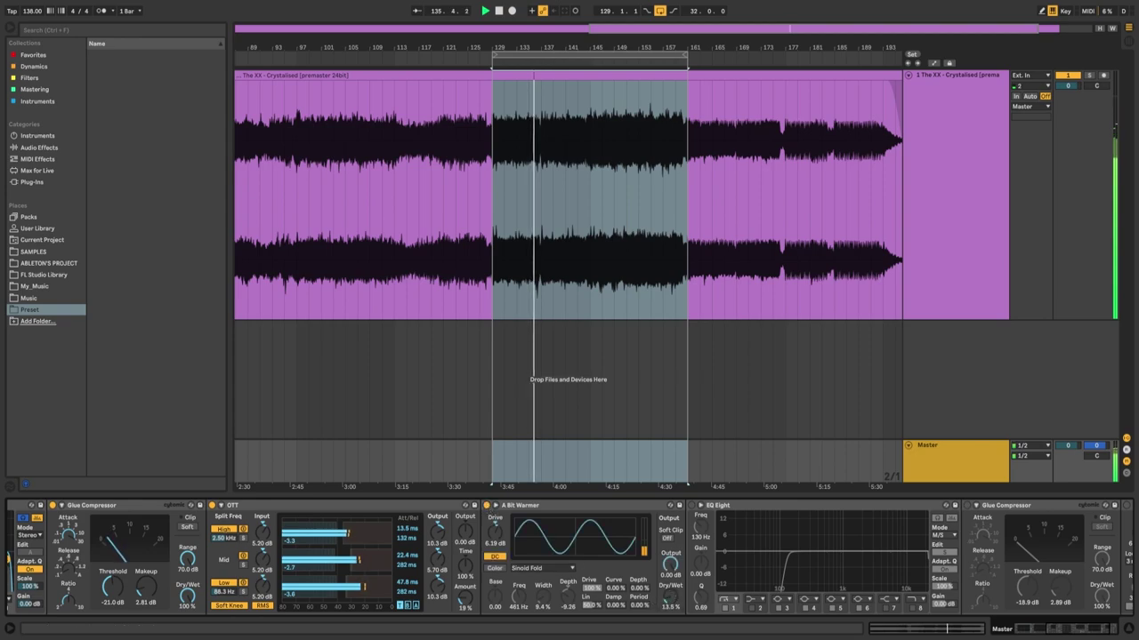
click(486, 505)
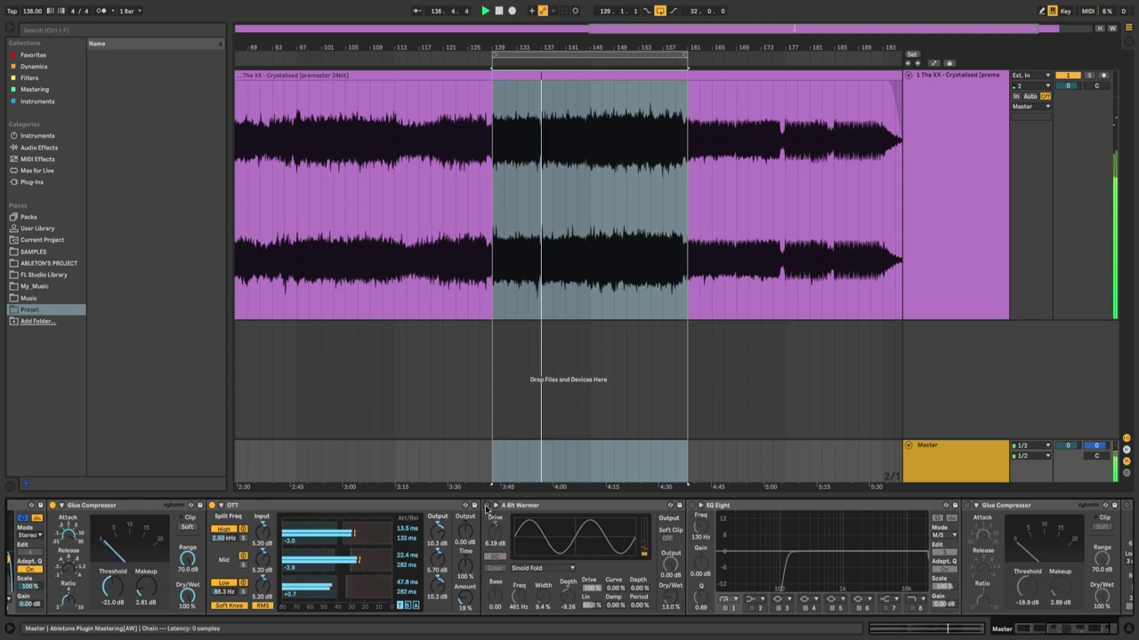
click(486, 506)
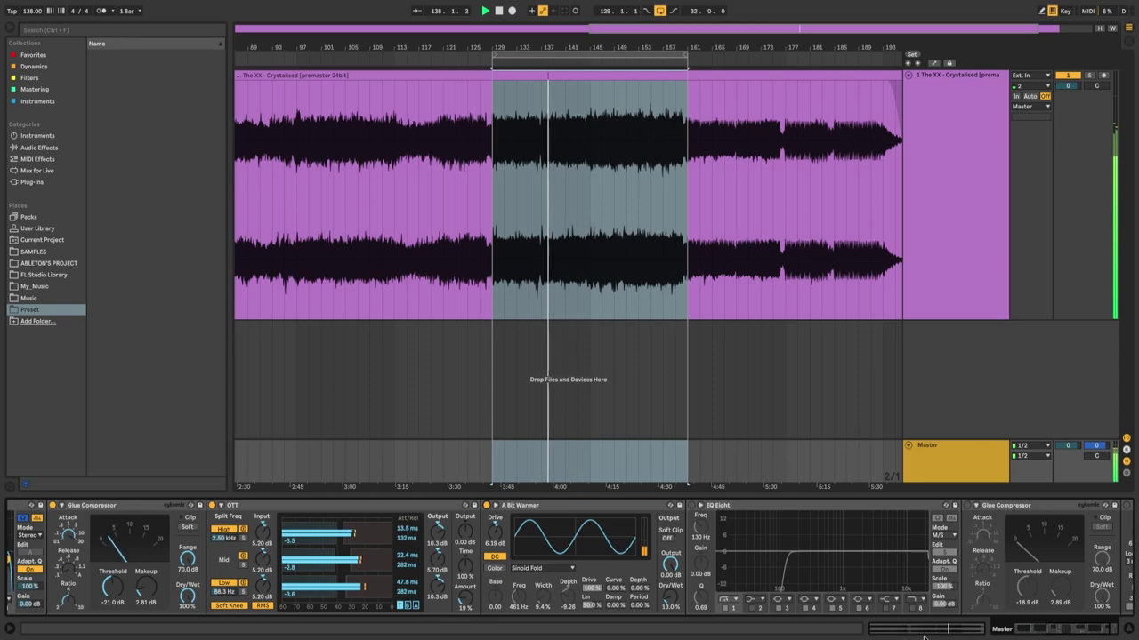
- Turn on the third EQ Eight and set its side low cut to 123 Hz with a Q of 0.72, using the enlarged display
scroll(622, 552, right, 3)
key(space)
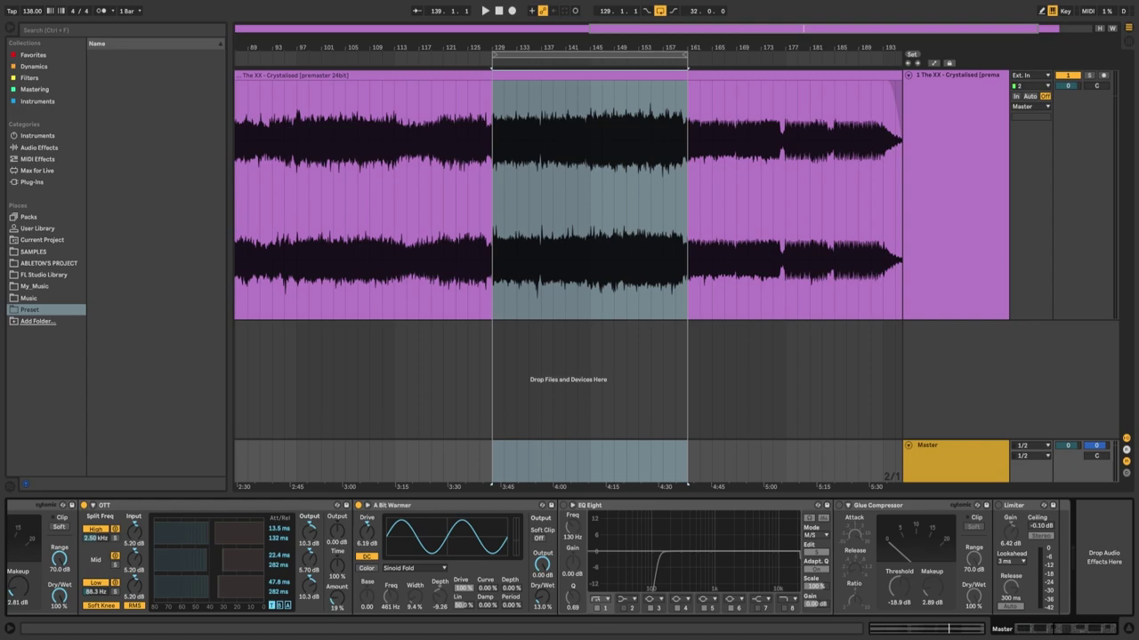
key(0)
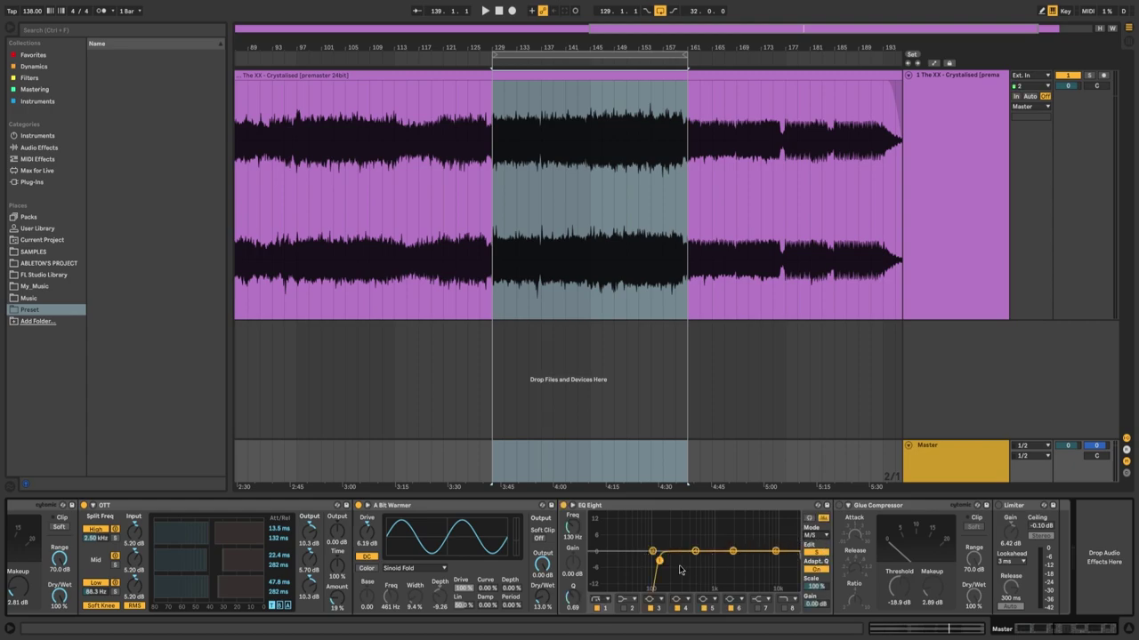
key(space)
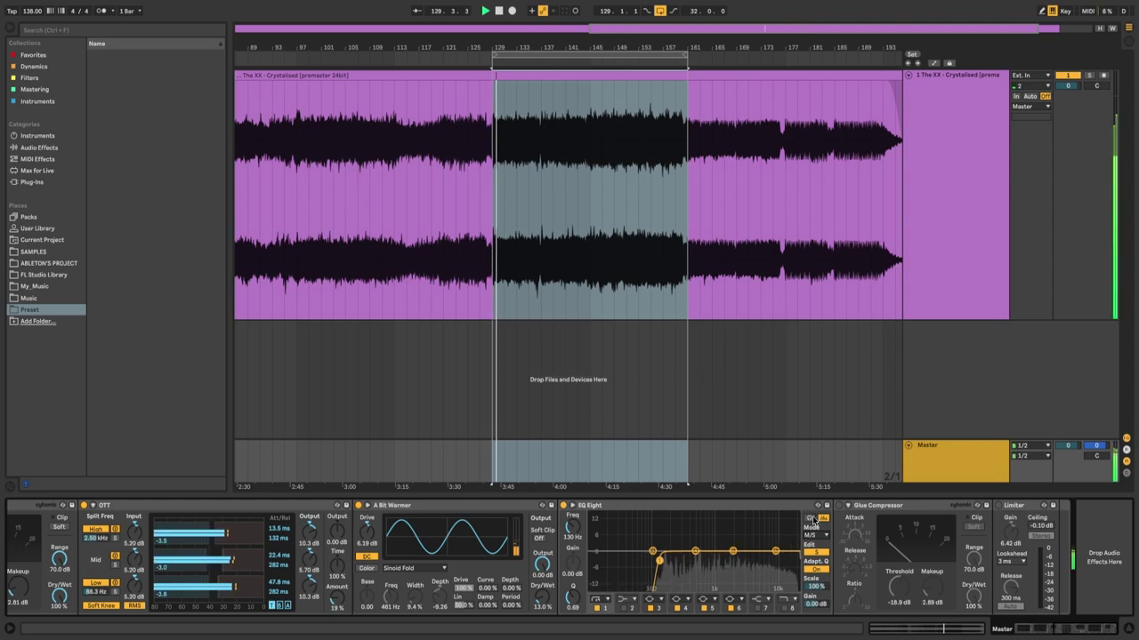
mouse_move(659, 561)
mouse_down()
mouse_move(610, 559)
mouse_move(660, 559)
mouse_up()
click(573, 505)
mouse_move(539, 411)
mouse_down()
mouse_move(560, 410)
mouse_move(529, 410)
mouse_up()
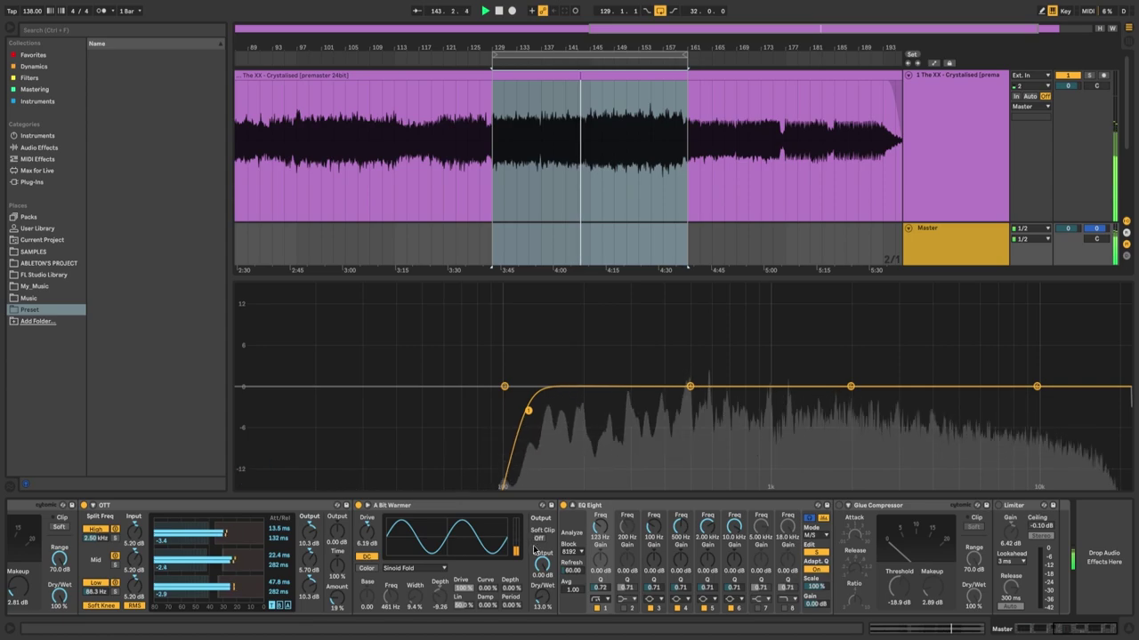
click(818, 506)
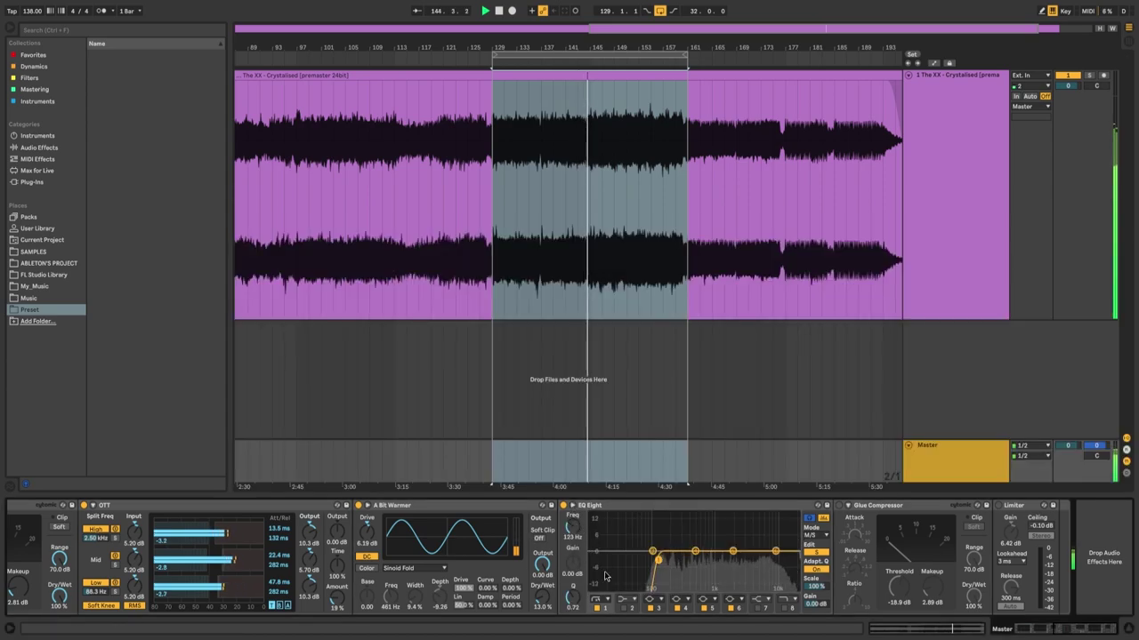
click(655, 507)
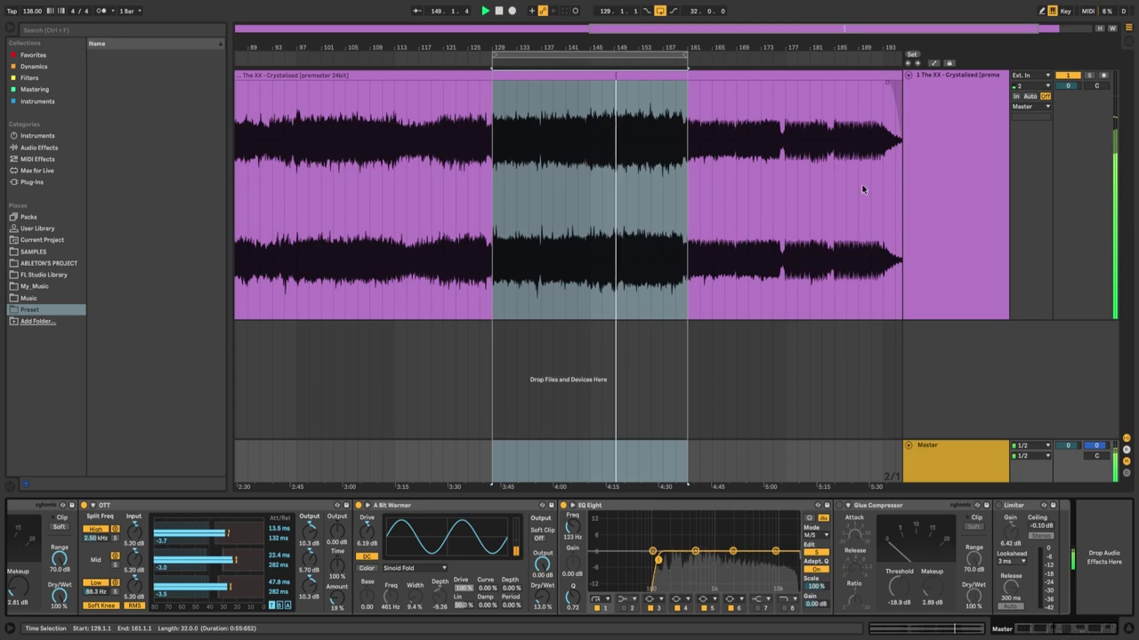
key(space)
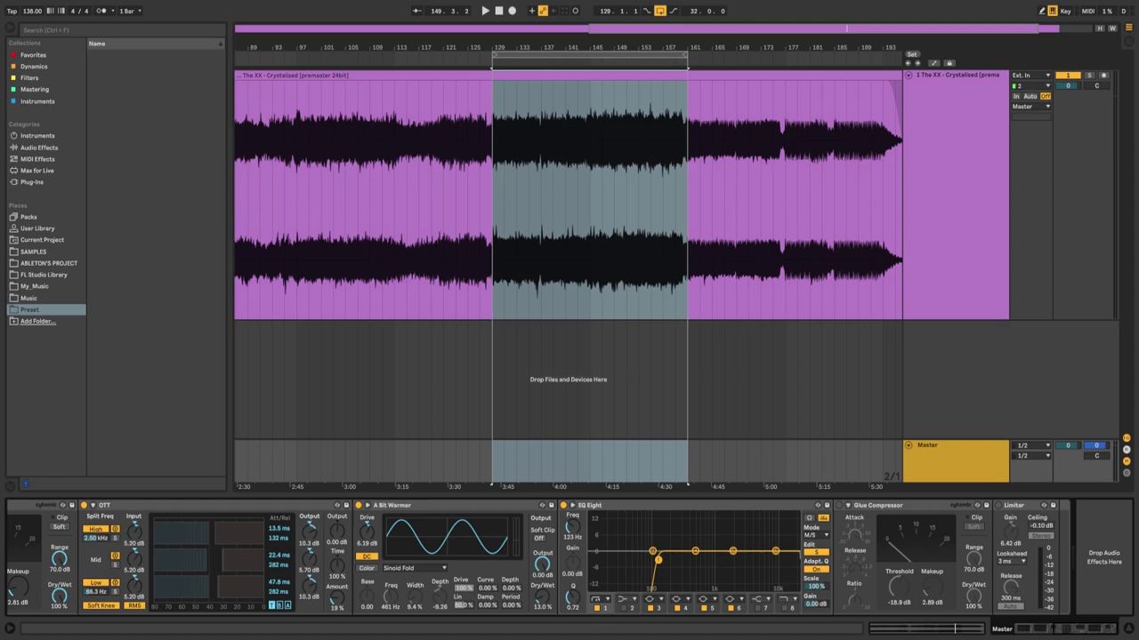
- Set the active second Glue Compressor's threshold to -17.3 dB while the loop plays, comparing it bypassed and active
key(space)
drag(898, 587, 901, 614)
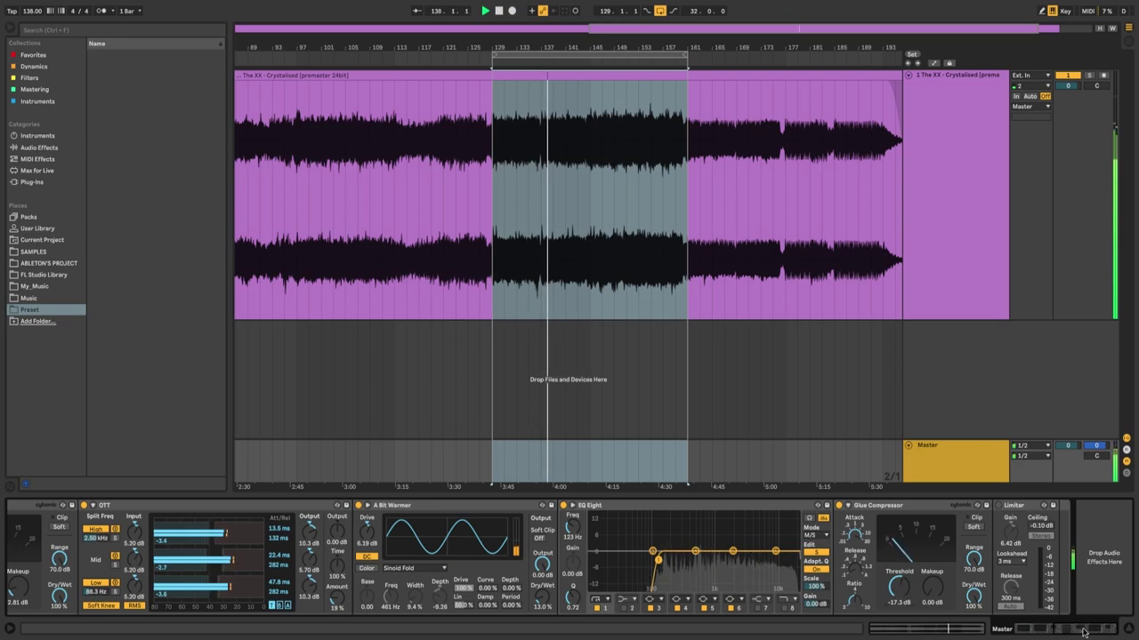
click(837, 505)
click(837, 506)
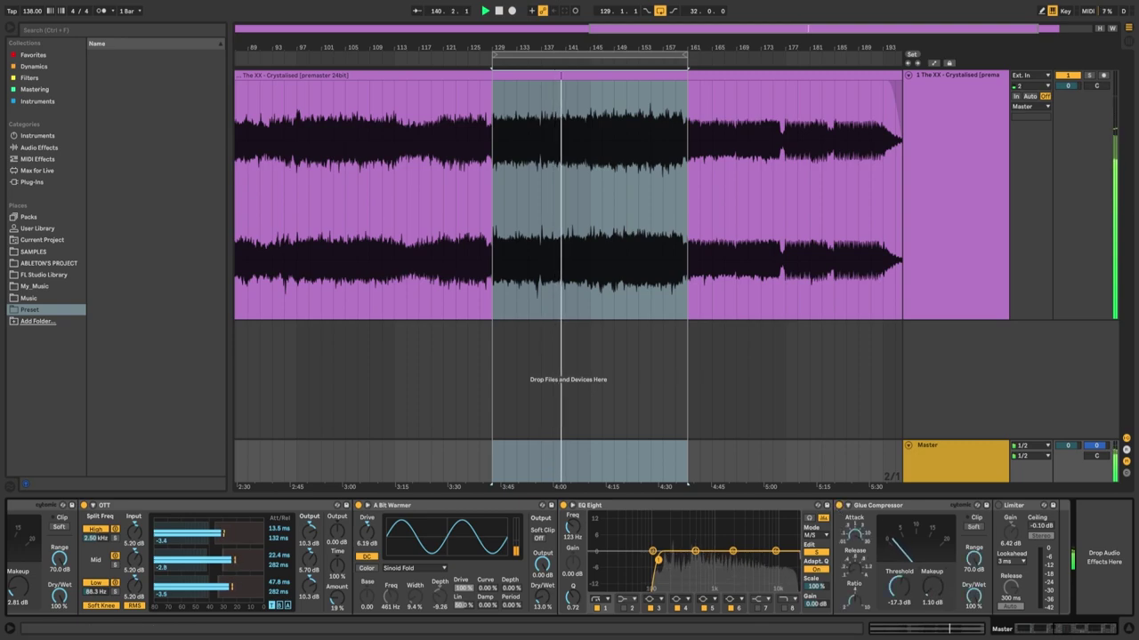
click(837, 505)
click(837, 506)
- Set the second Glue Compressor's makeup to 2.13 dB, compare it bypassed and active, and stop playback
drag(936, 603, 935, 594)
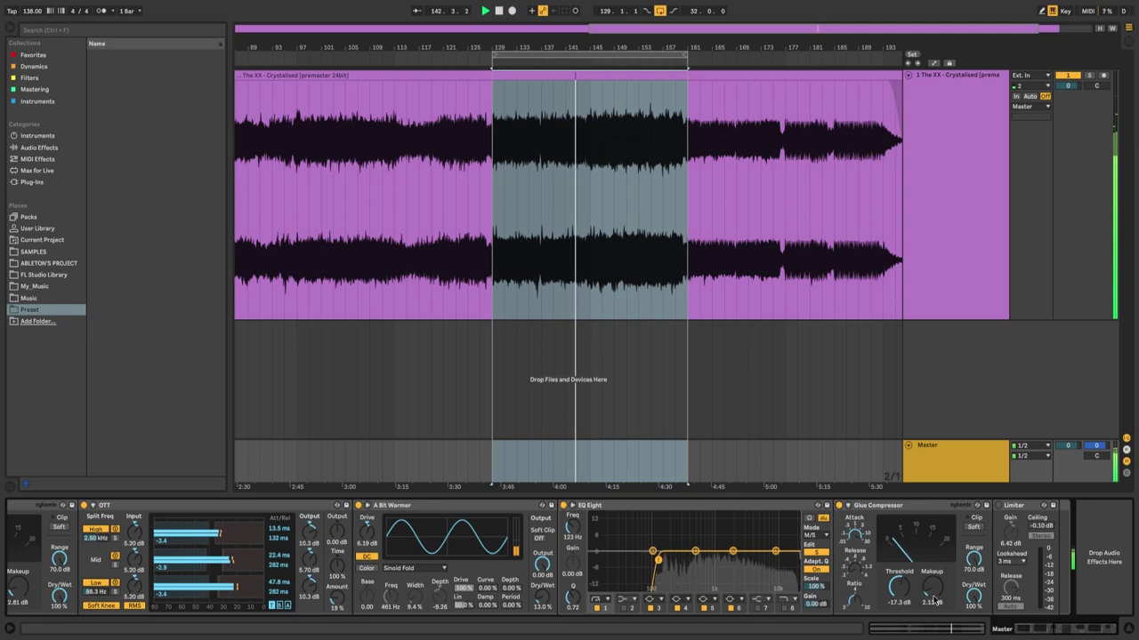
click(837, 505)
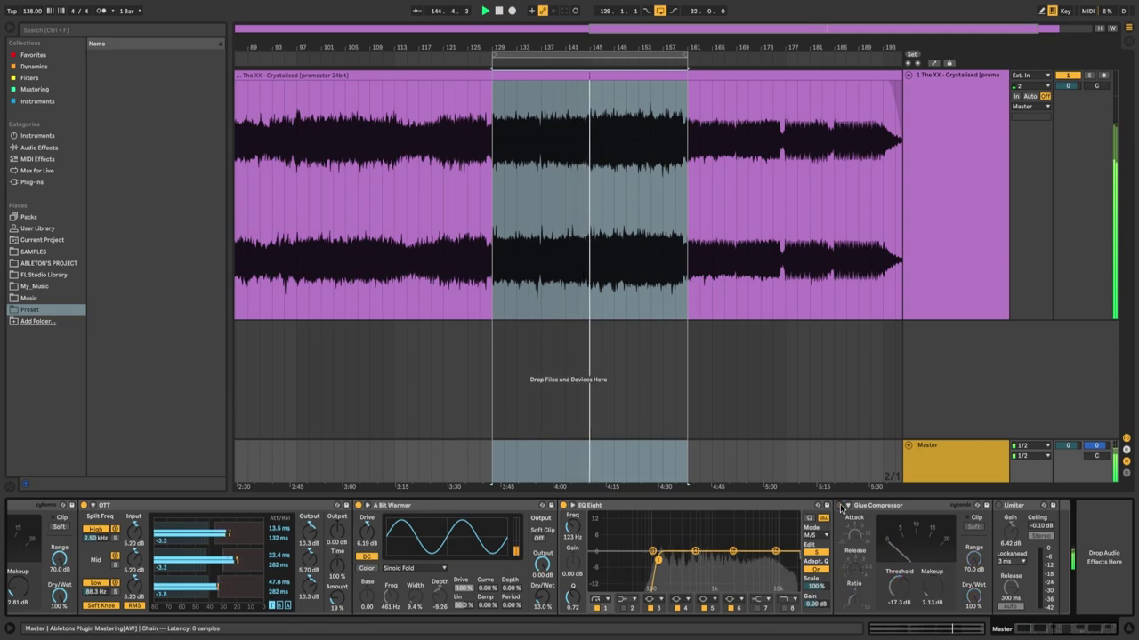
click(837, 506)
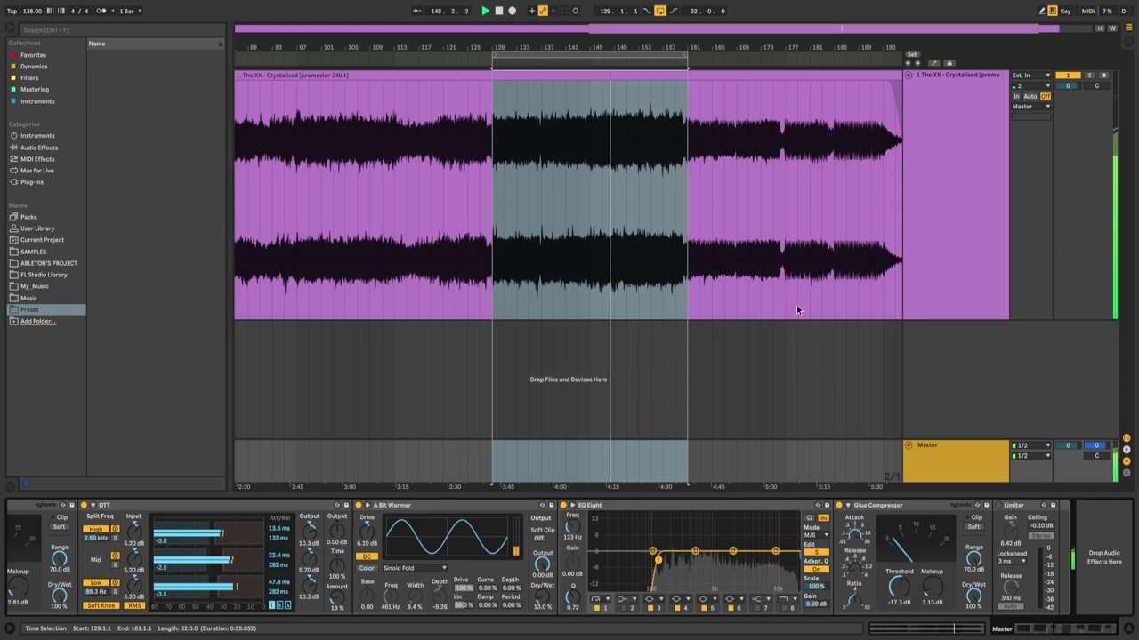
key(space)
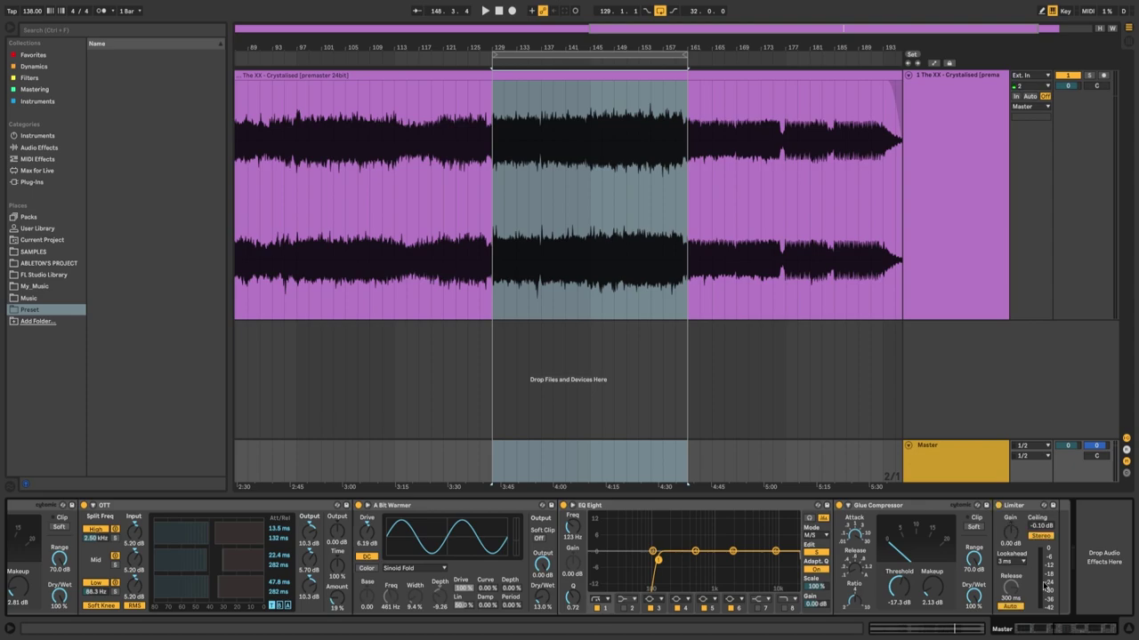
- Play the looped section and check the master channel's level in the Session View mixer
key(space)
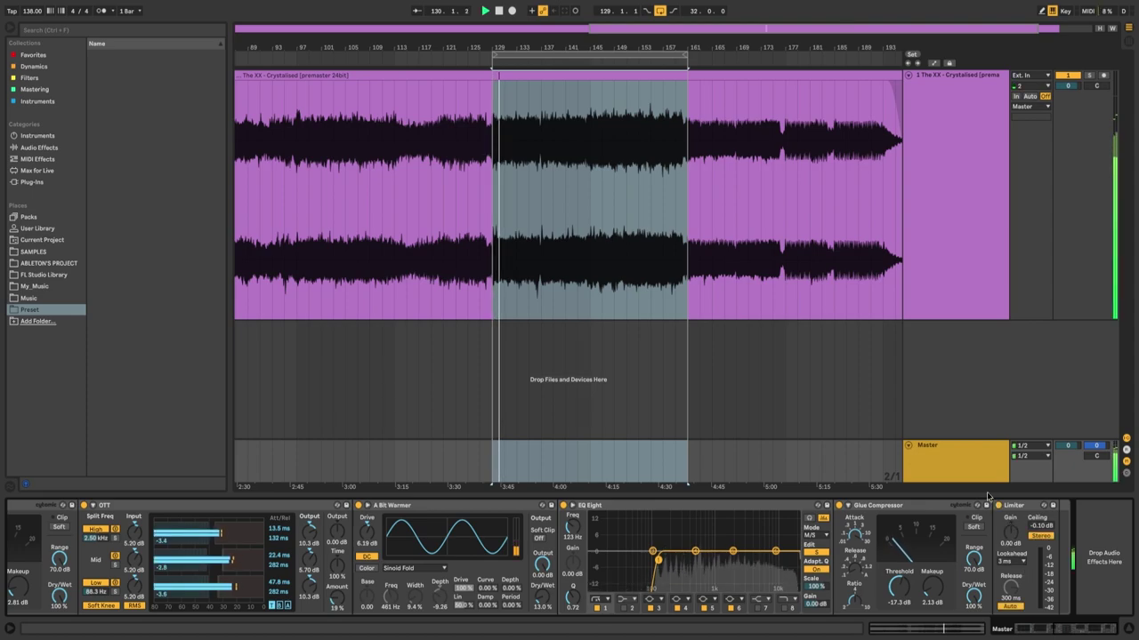
key(Tab)
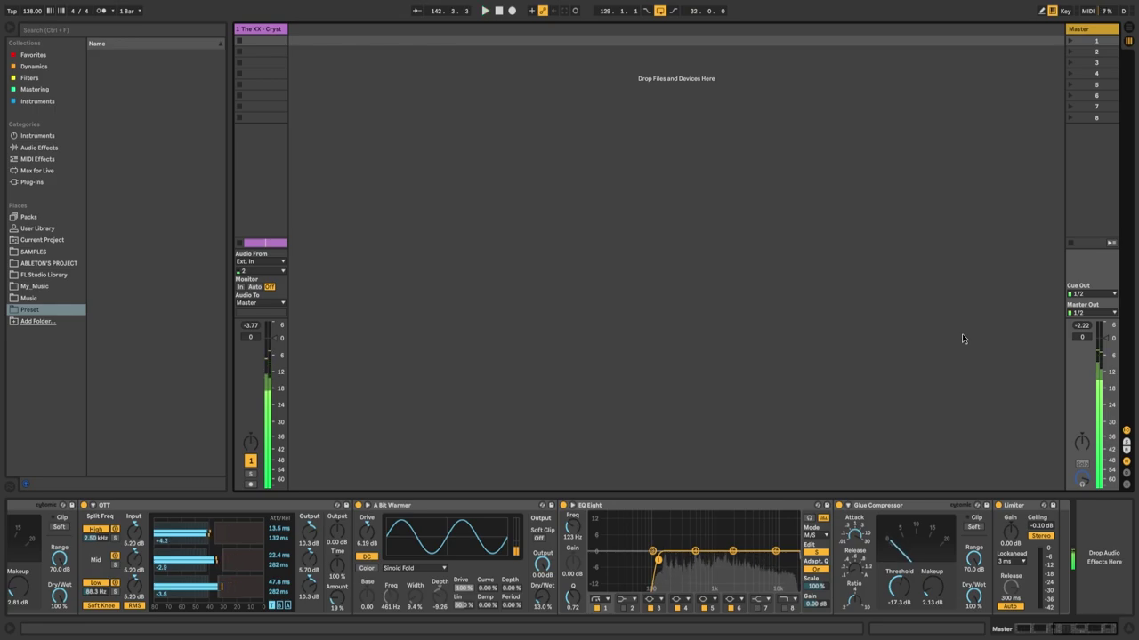
key(space)
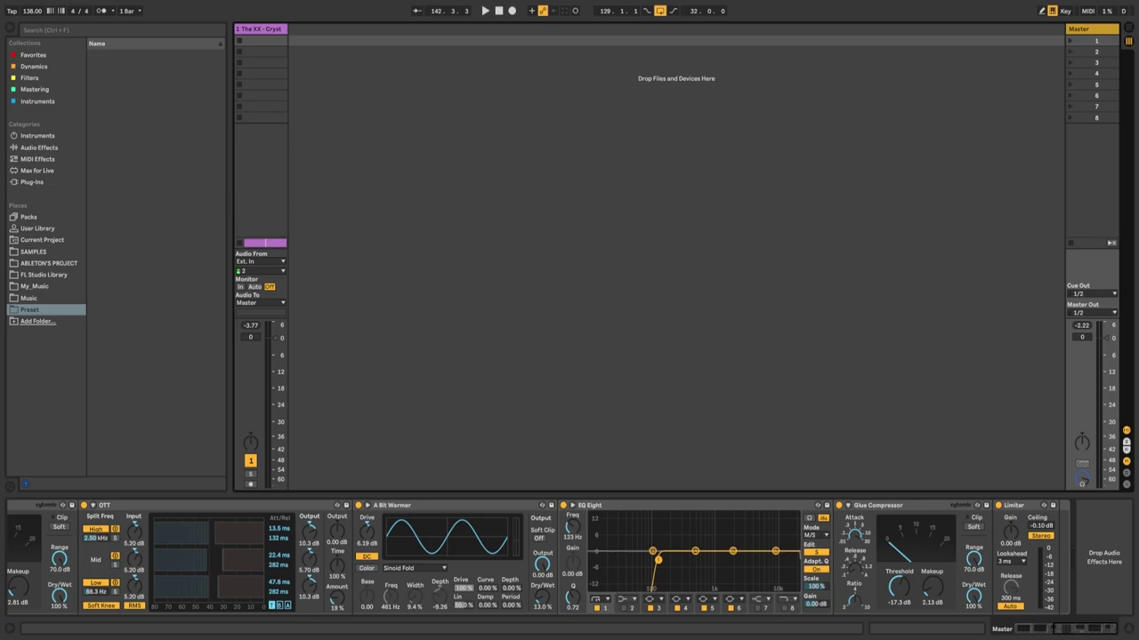
- Raise the Limiter's gain to 6.38 dB while the loop plays, and stop playback
key(space)
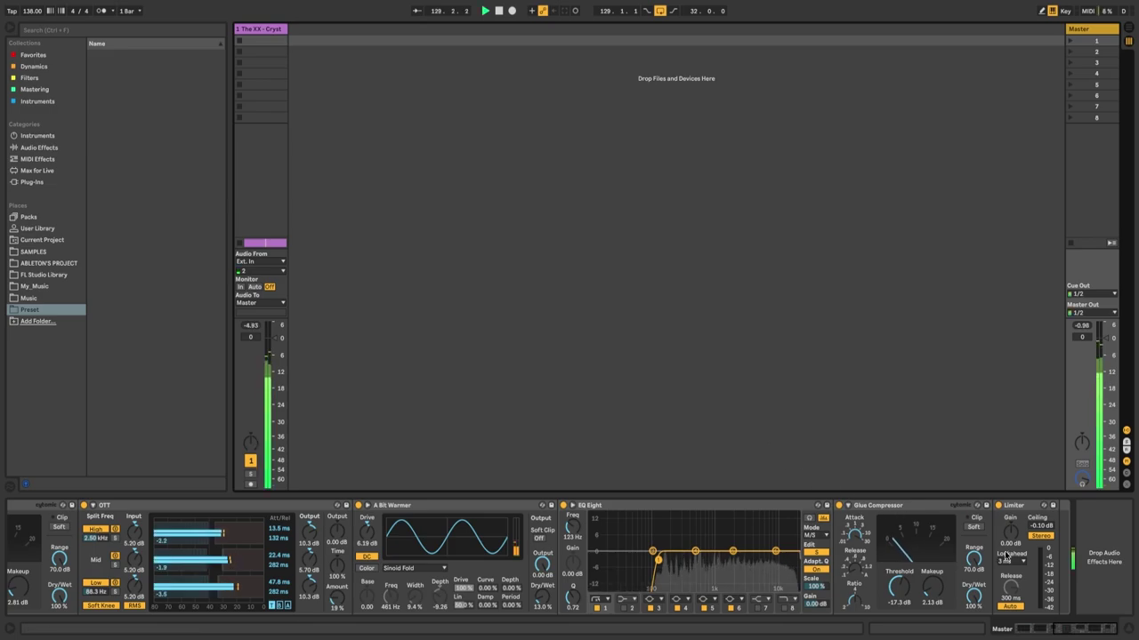
drag(1012, 540, 1012, 536)
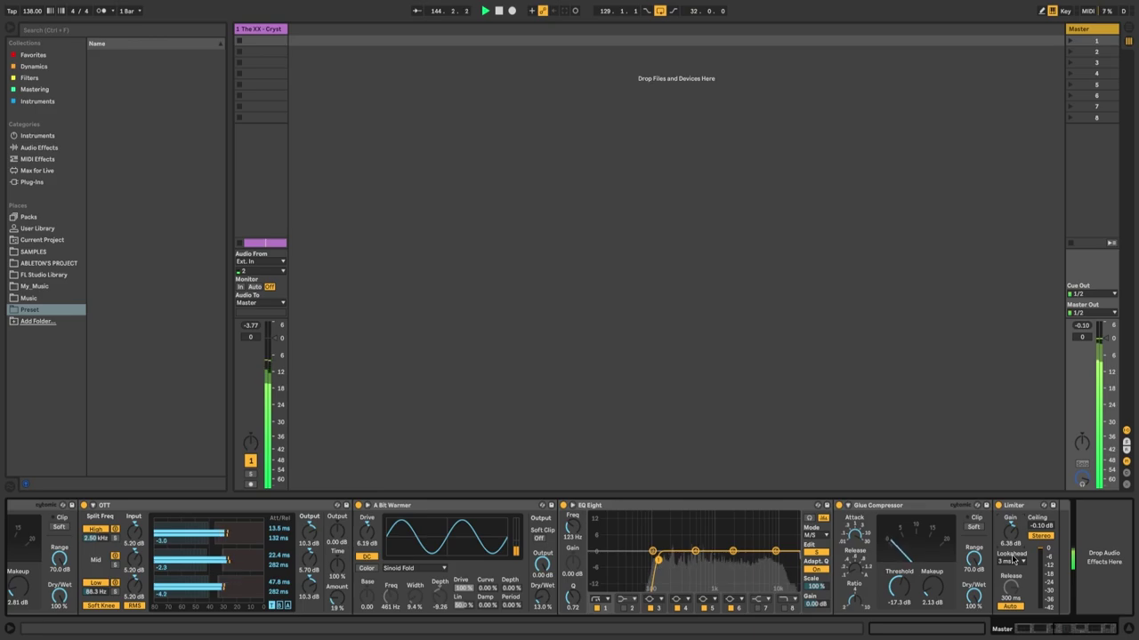
drag(1073, 629, 1091, 628)
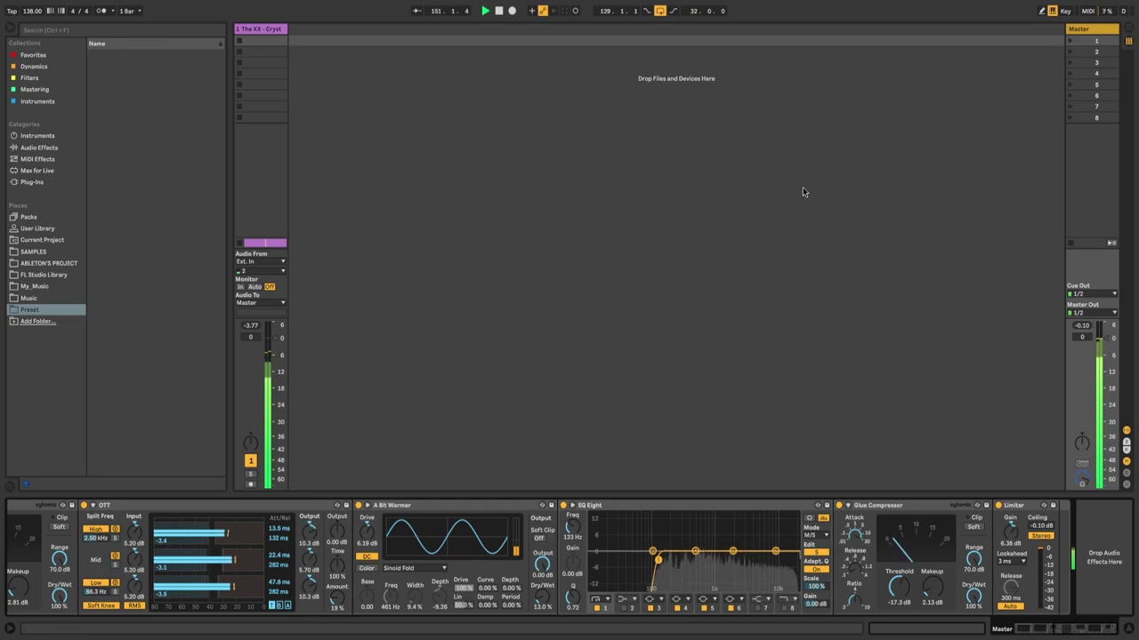
key(space)
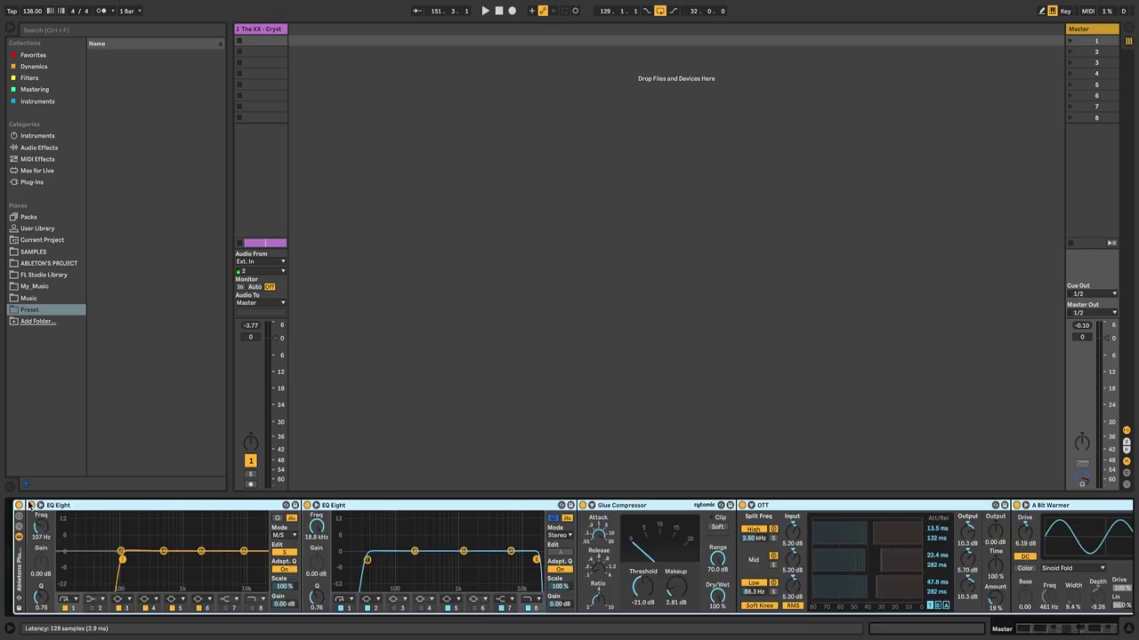
- Play the loop with the whole mastering rack bypassed, check its level in the mixer, and compare it with the rack active
key(space)
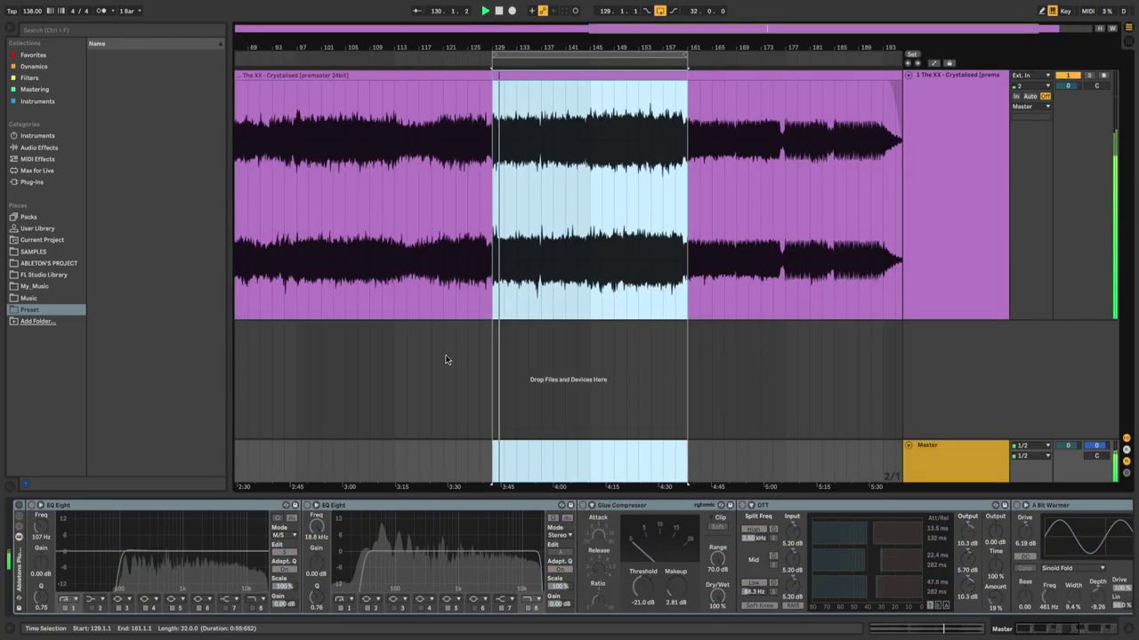
key(Tab)
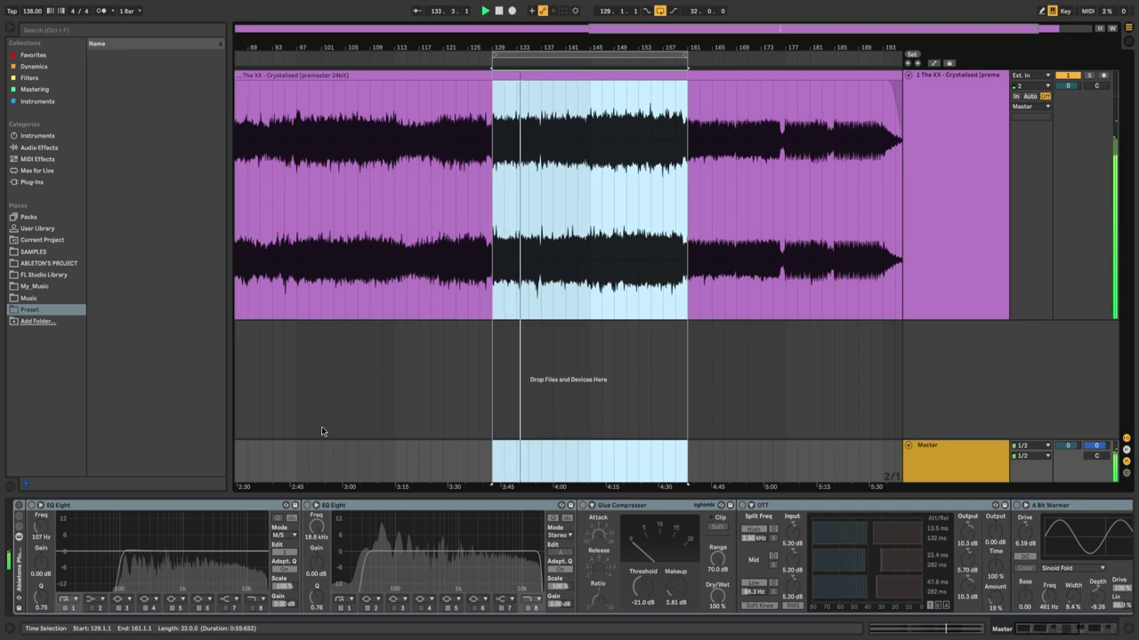
key(Tab)
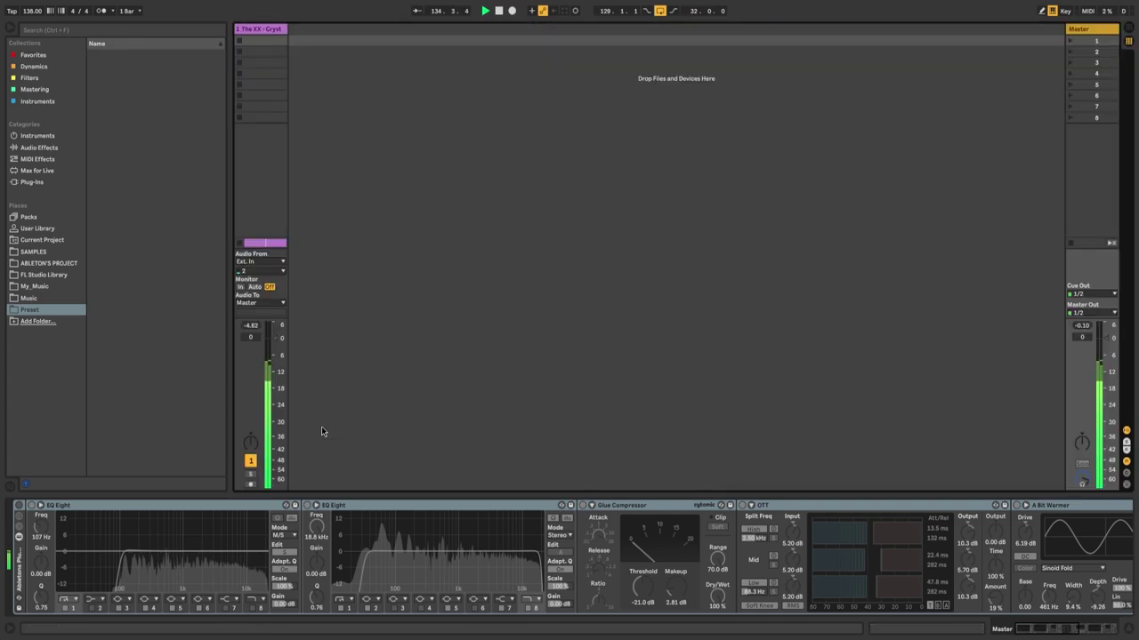
key(Tab)
click(17, 506)
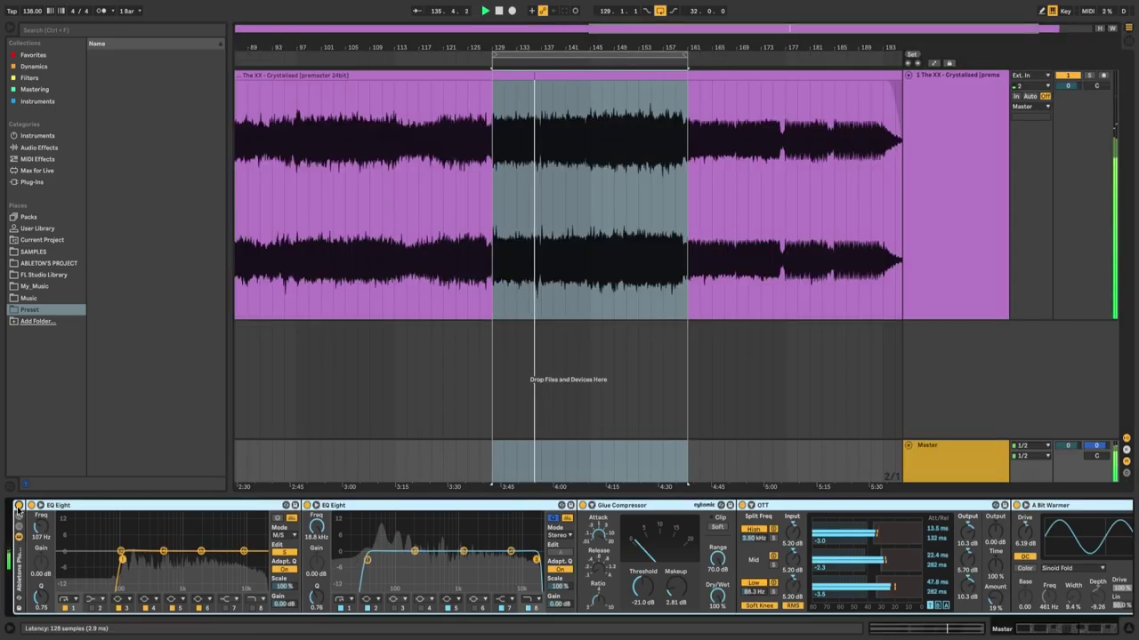
click(401, 402)
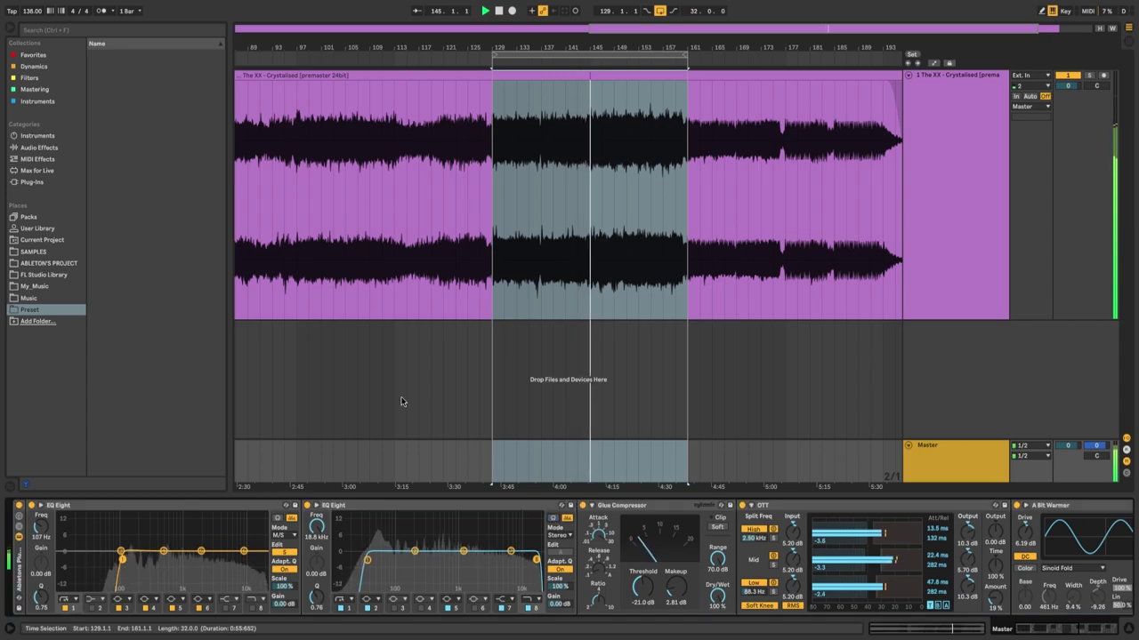
- Shorten the loop to 16 bars starting at bar 145 and compare it with the mastering rack bypassed and active
drag(495, 54, 589, 54)
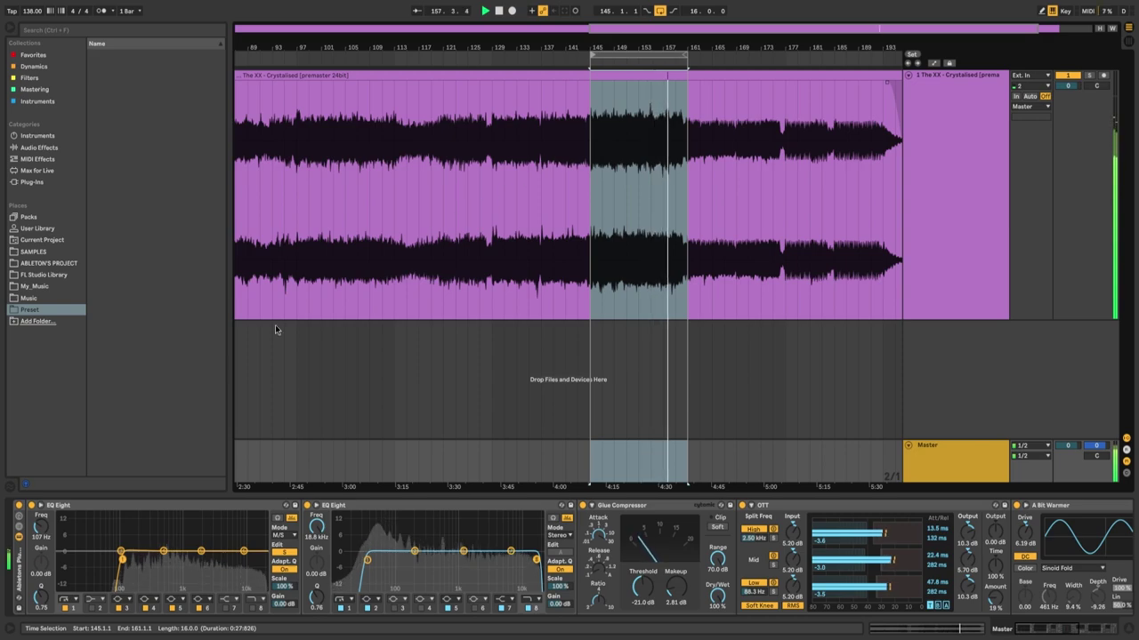
click(20, 509)
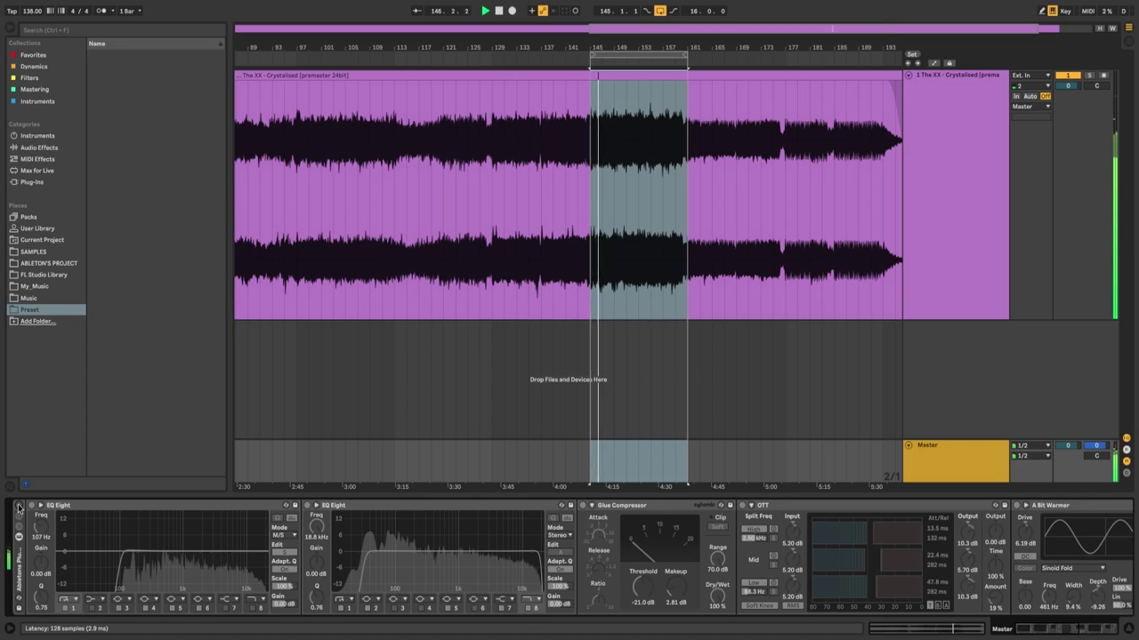
click(18, 508)
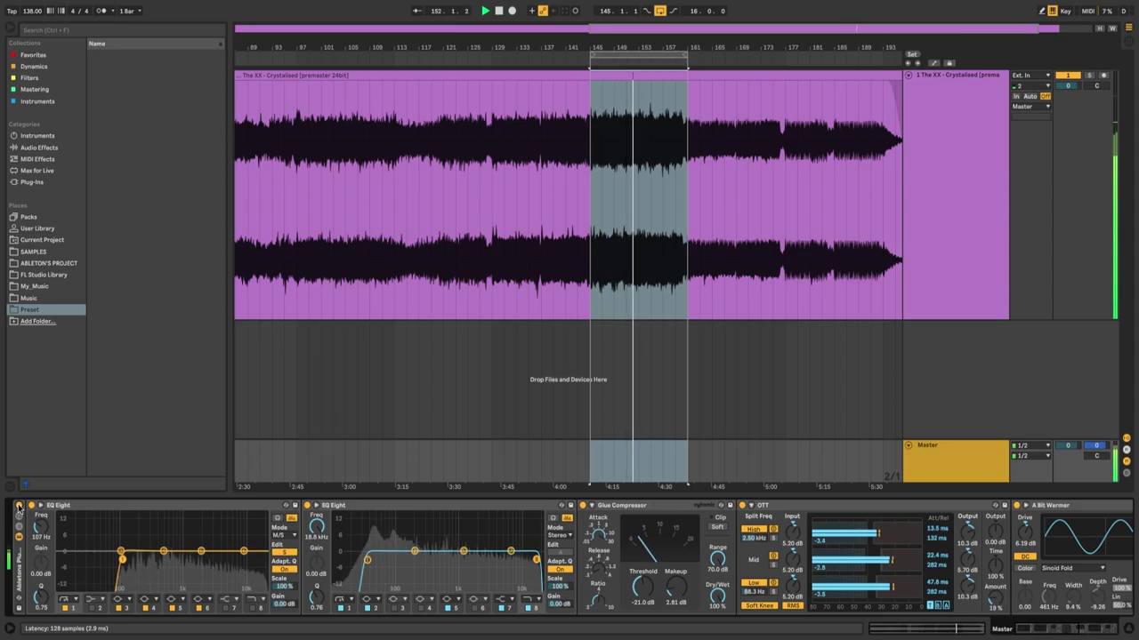
- Fold every device in the mastering rack except the Limiter, and check the master level in the mixer
scroll(95, 507, right, 2)
scroll(95, 507, right, 2)
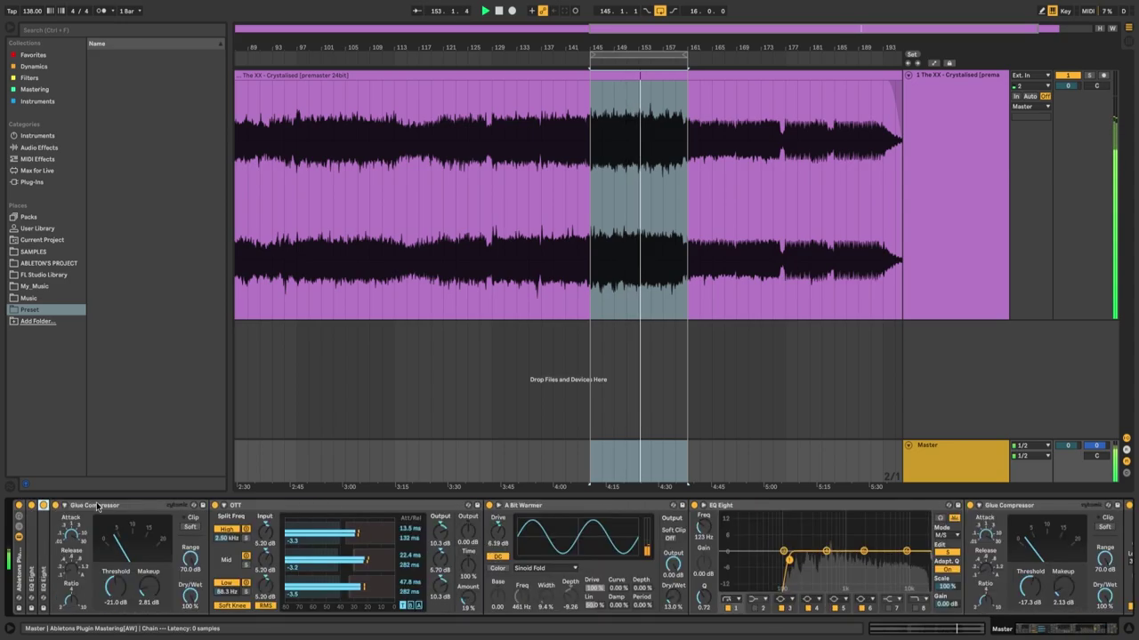
scroll(115, 508, right, 2)
scroll(119, 508, right, 6)
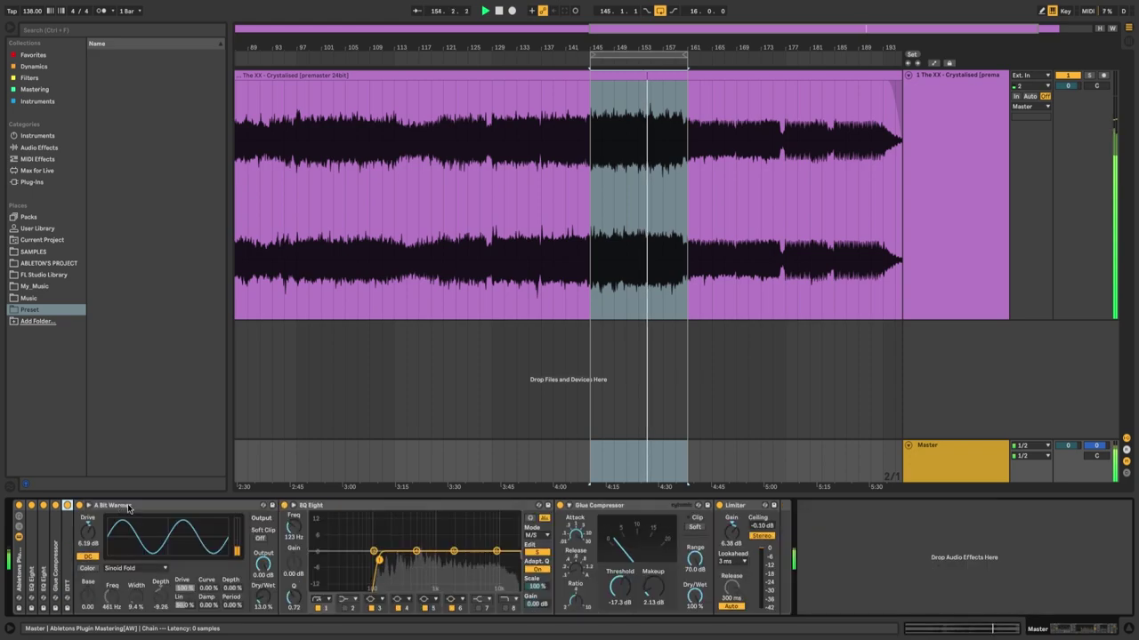
double_click(184, 509)
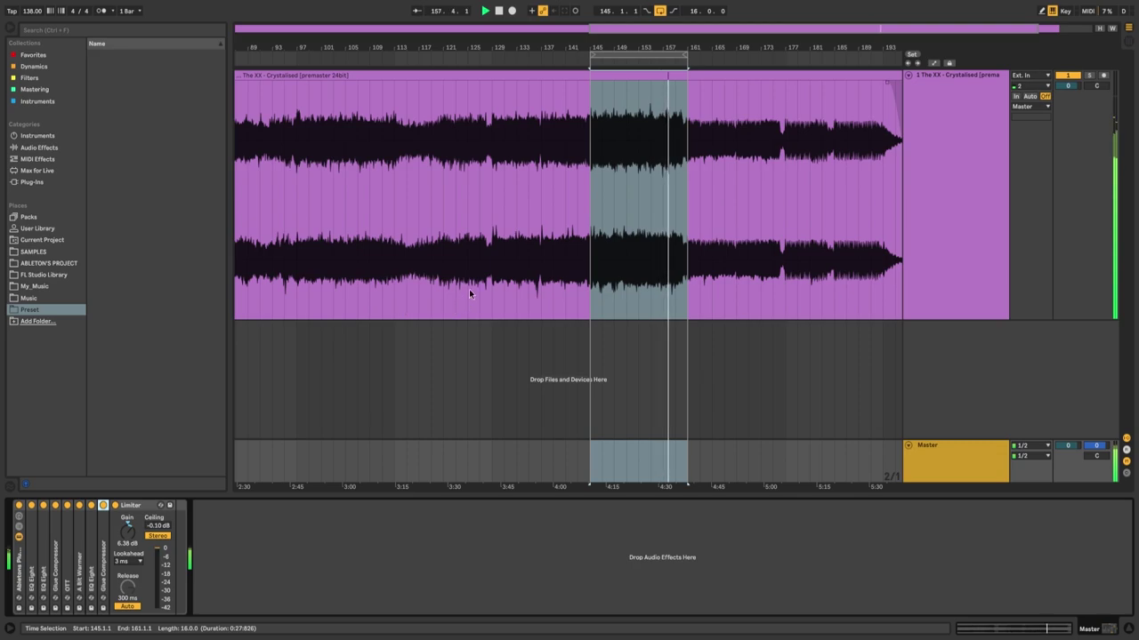
key(Tab)
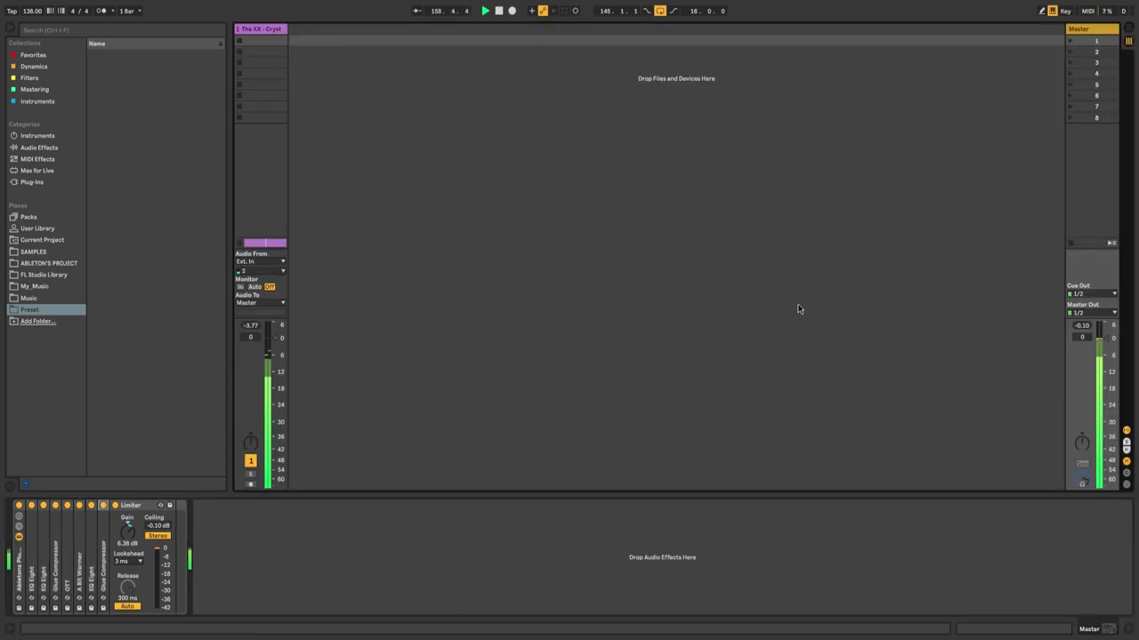
key(Tab)
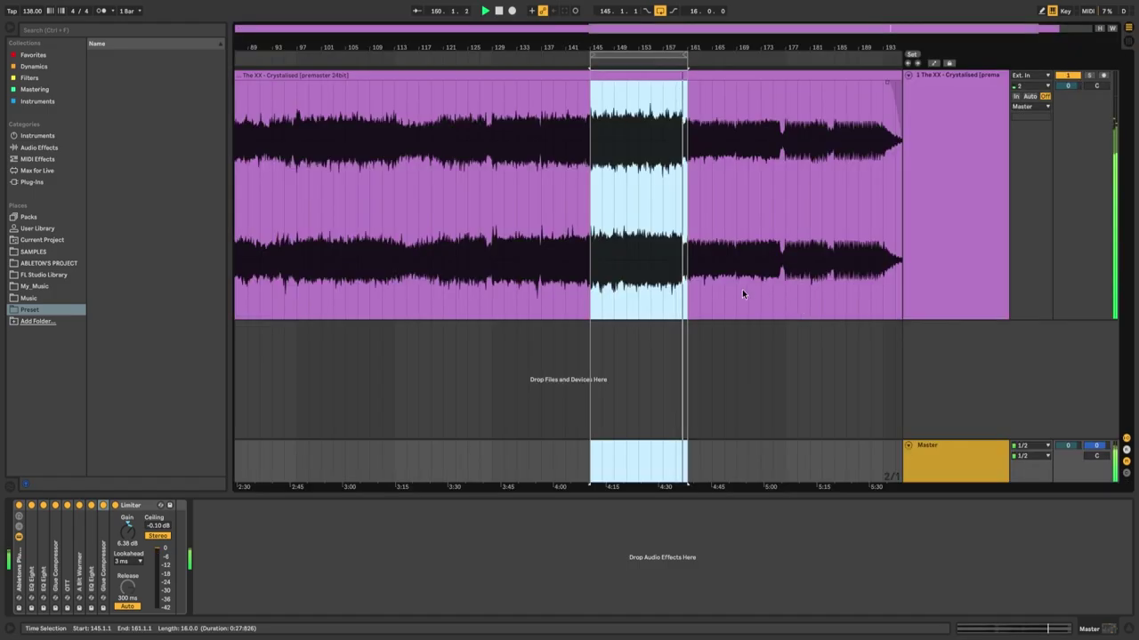